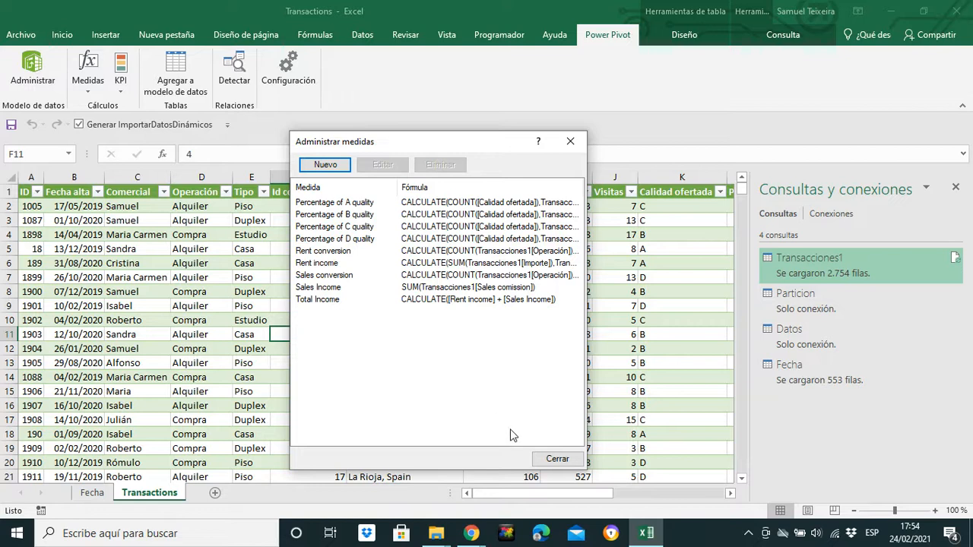
# Step: Close the measures manager, add a new worksheet and close the queries and connections pane
pyautogui.click(557, 459)
pyautogui.click(216, 493)
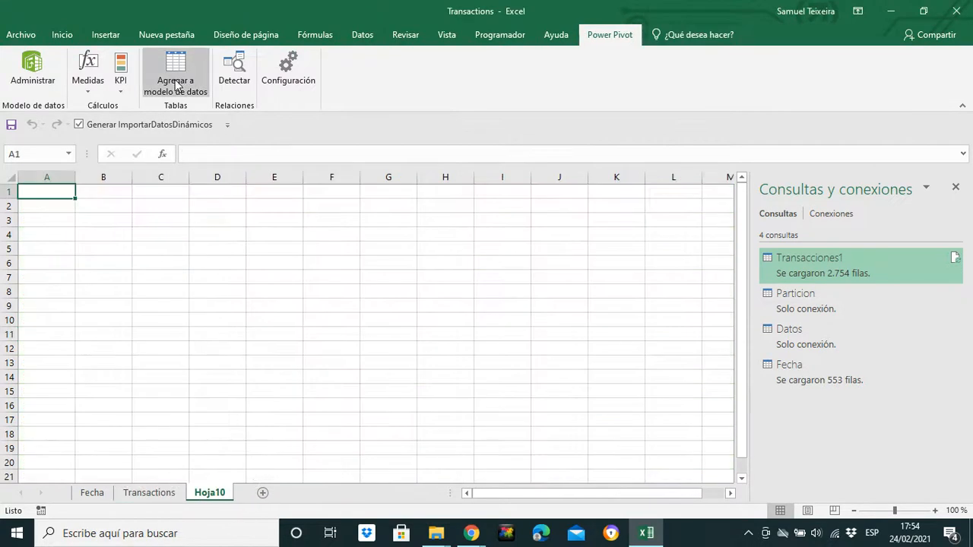
pyautogui.click(955, 187)
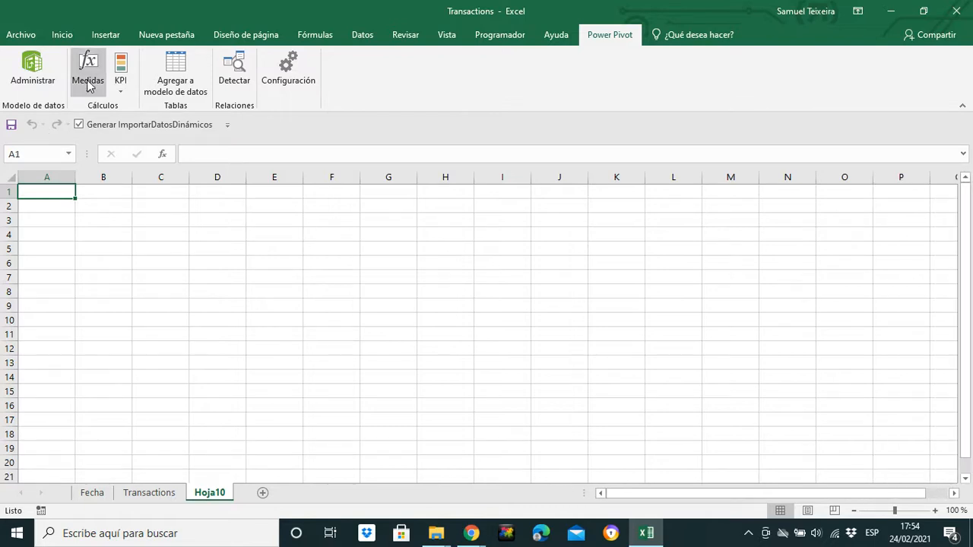
# Step: Insert a Power View report sheet and expand the Transacciones1 table in its field list
pyautogui.click(63, 35)
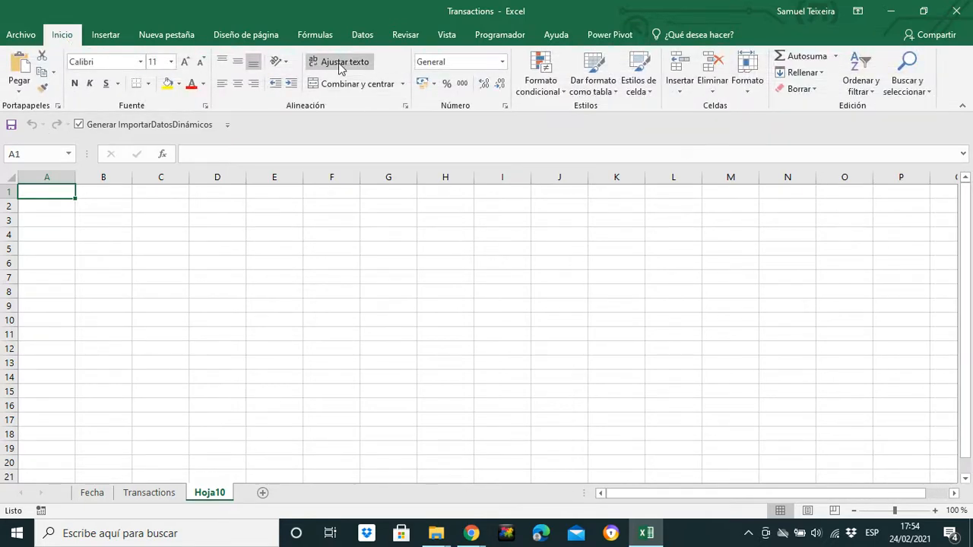
pyautogui.click(107, 36)
pyautogui.click(916, 97)
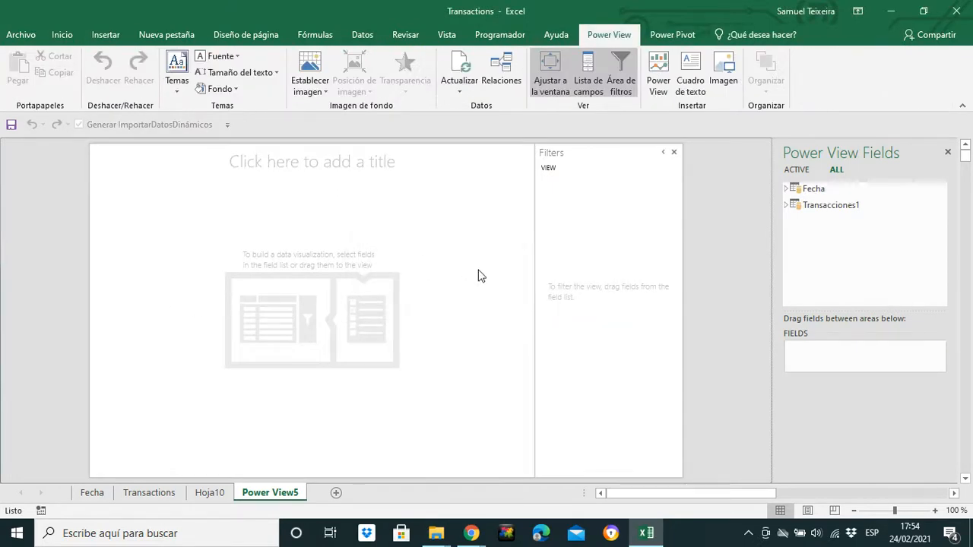
pyautogui.click(787, 205)
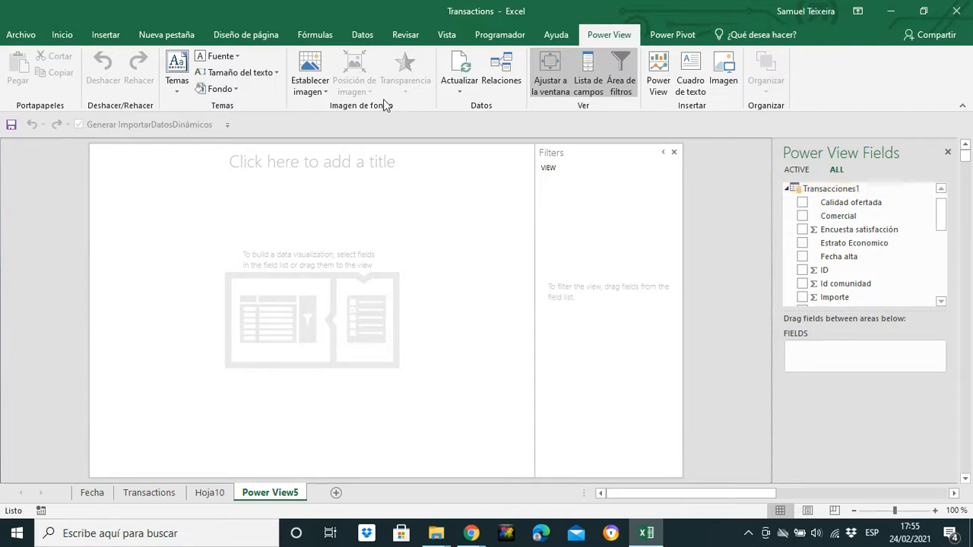
# Step: Title the Power View report "Quality of the service"
pyautogui.click(243, 165)
pyautogui.write('Qu')
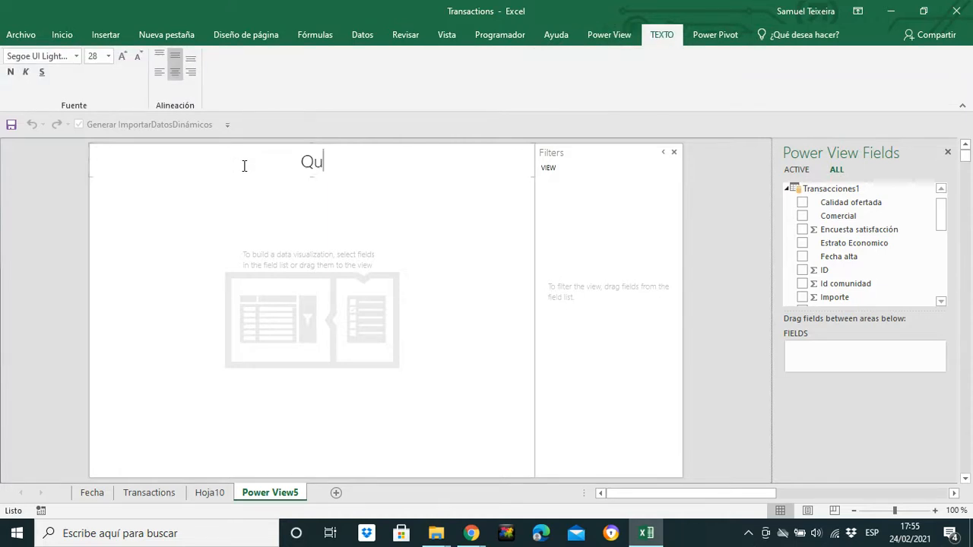
pyautogui.write('ality of the ')
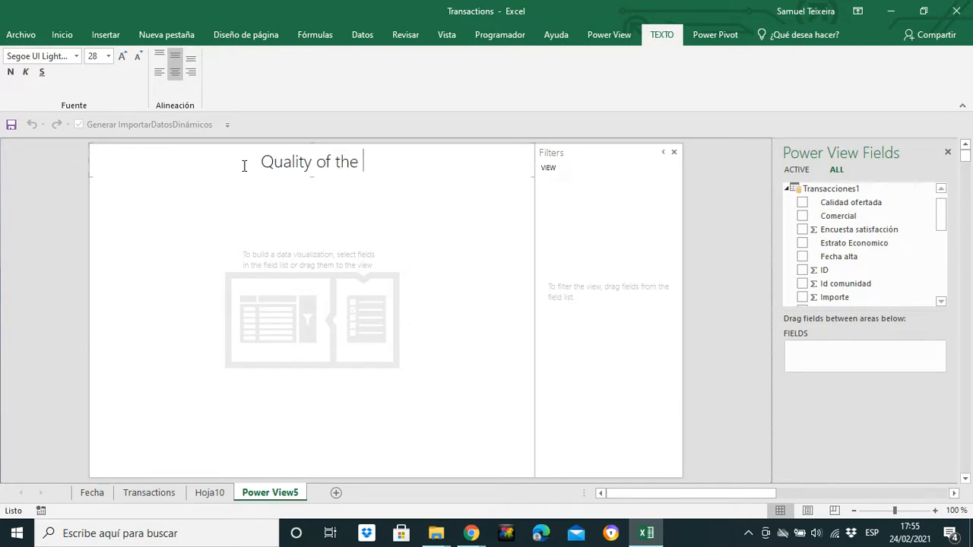
pyautogui.write('service')
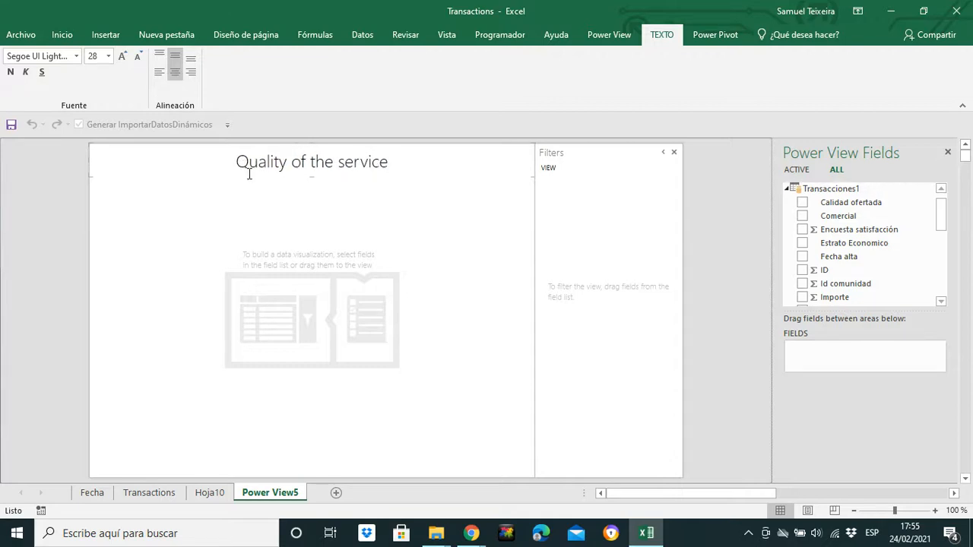
pyautogui.click(759, 257)
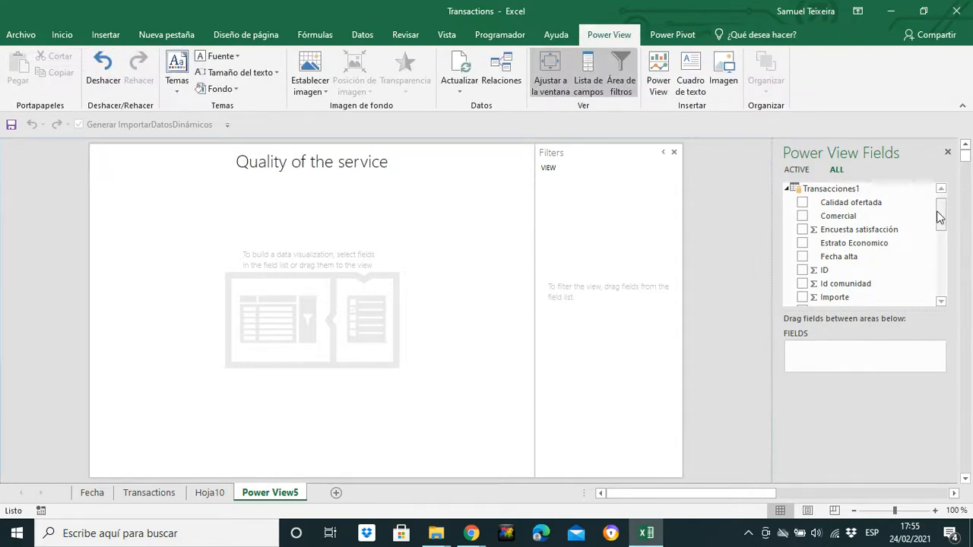
# Step: Add the Encuesta satisfacción field to the report, summarized as an average and formatted as a number with two decimals
pyautogui.scroll(-1, 943, 222)
pyautogui.moveTo(943, 222)
pyautogui.mouseDown()
pyautogui.moveTo(942, 287)
pyautogui.moveTo(945, 205)
pyautogui.moveTo(945, 222)
pyautogui.mouseUp()
pyautogui.click(802, 219)
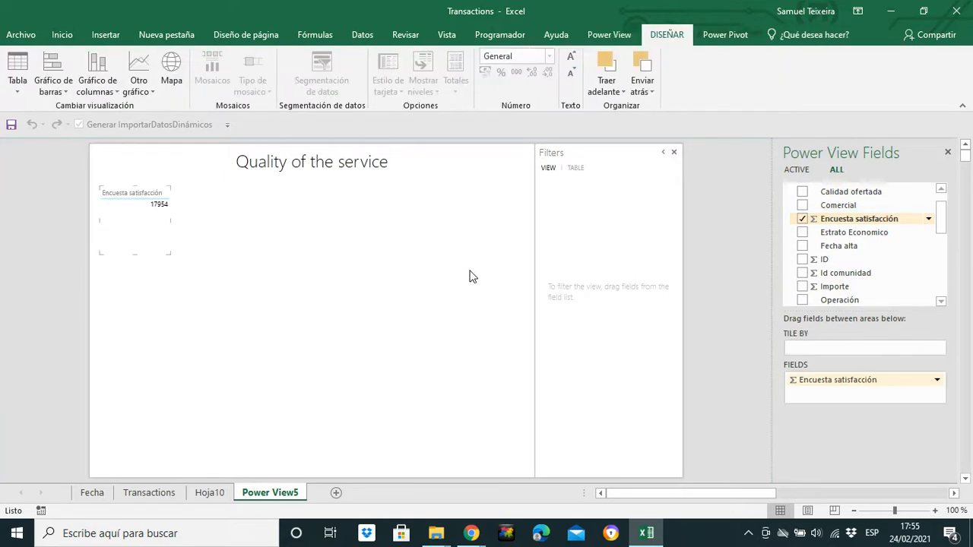
pyautogui.click(941, 383)
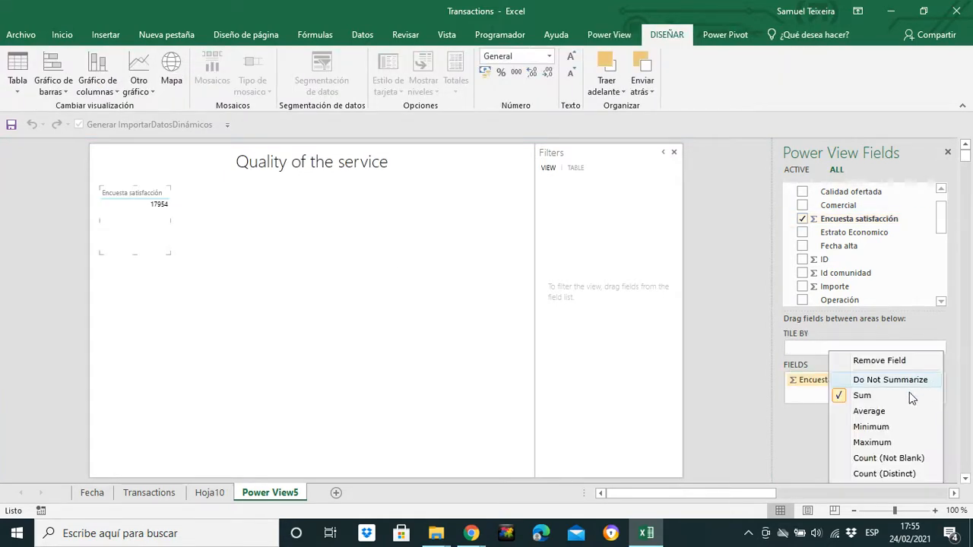
pyautogui.click(868, 411)
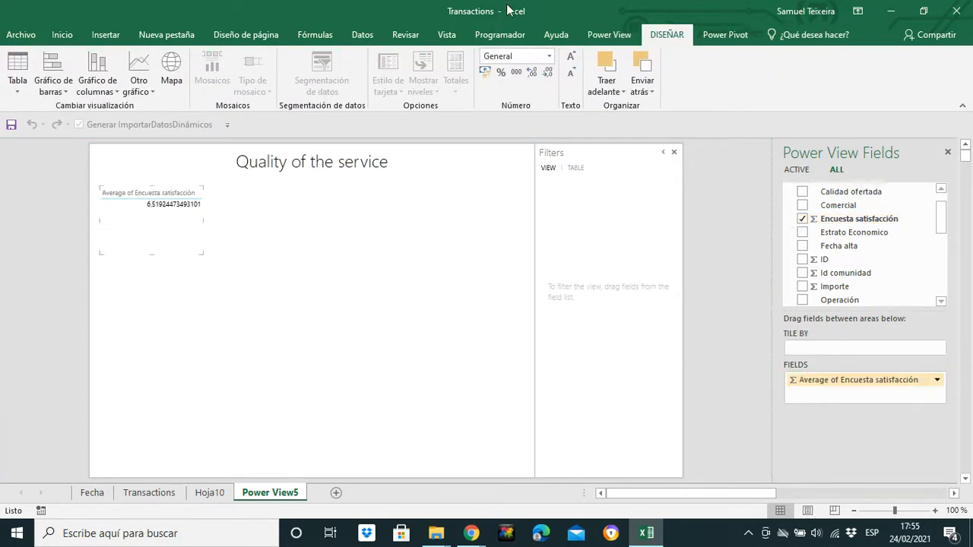
pyautogui.click(531, 71)
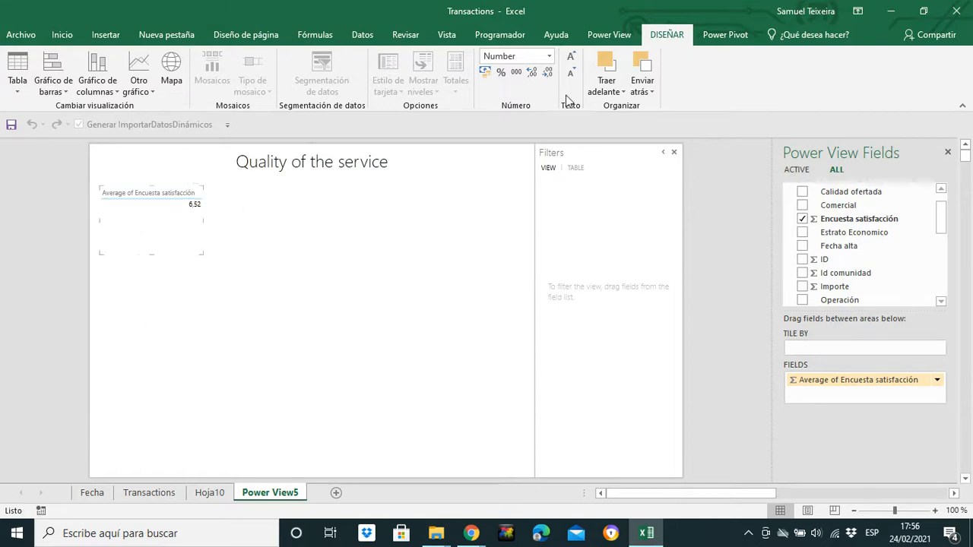
# Step: Enlarge the text of the average satisfaction table and convert it to a card with the Llamada style
pyautogui.click(571, 57)
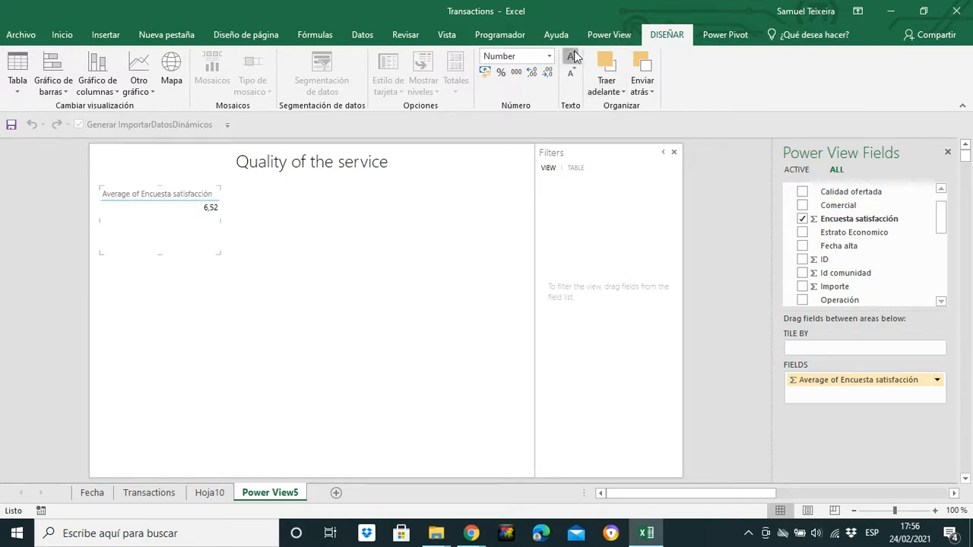
pyautogui.click(18, 91)
pyautogui.click(44, 142)
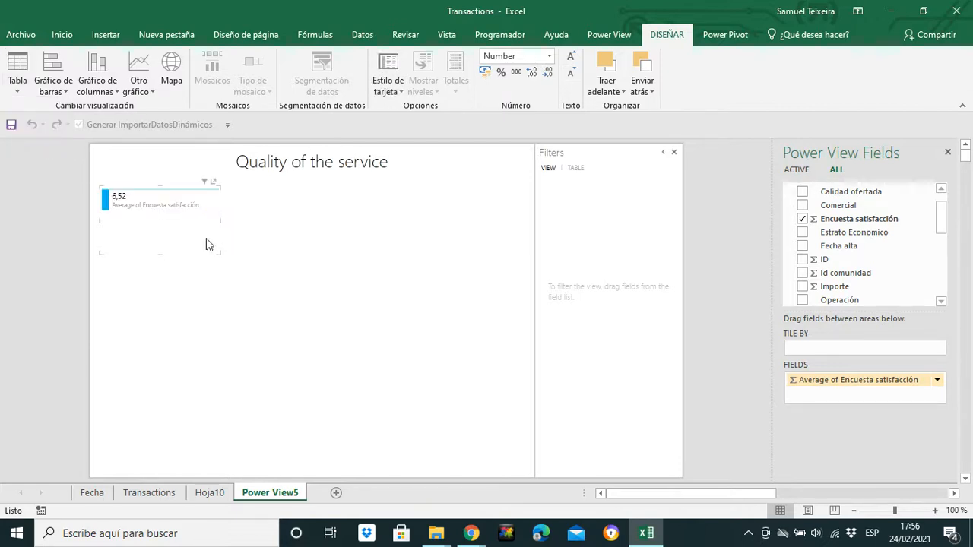
pyautogui.click(388, 85)
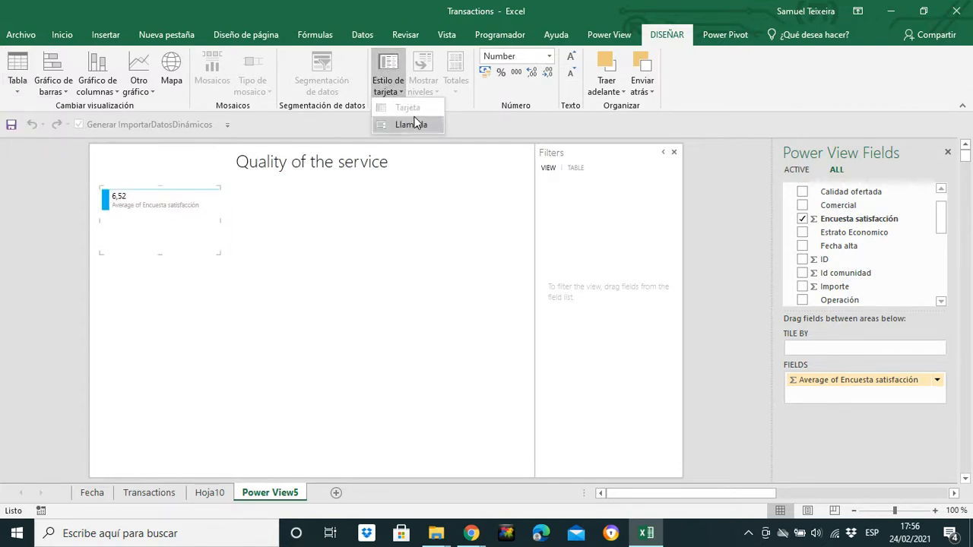
pyautogui.click(414, 123)
# Step: Widen the average satisfaction card, reduce its text size by two steps and move it up to the report's upper-left corner
pyautogui.moveTo(219, 254); pyautogui.dragTo(254, 245)
pyautogui.click(570, 74)
pyautogui.click(571, 74)
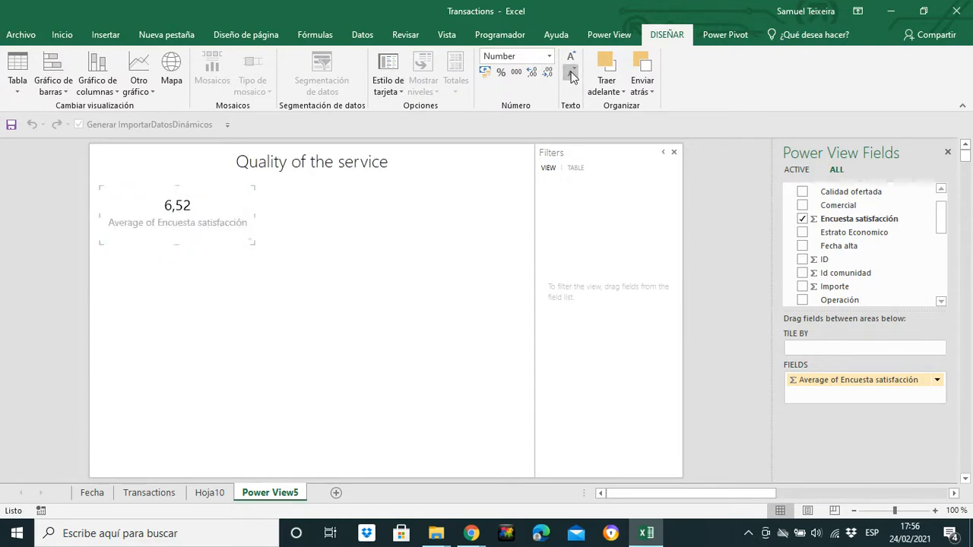
pyautogui.click(202, 190)
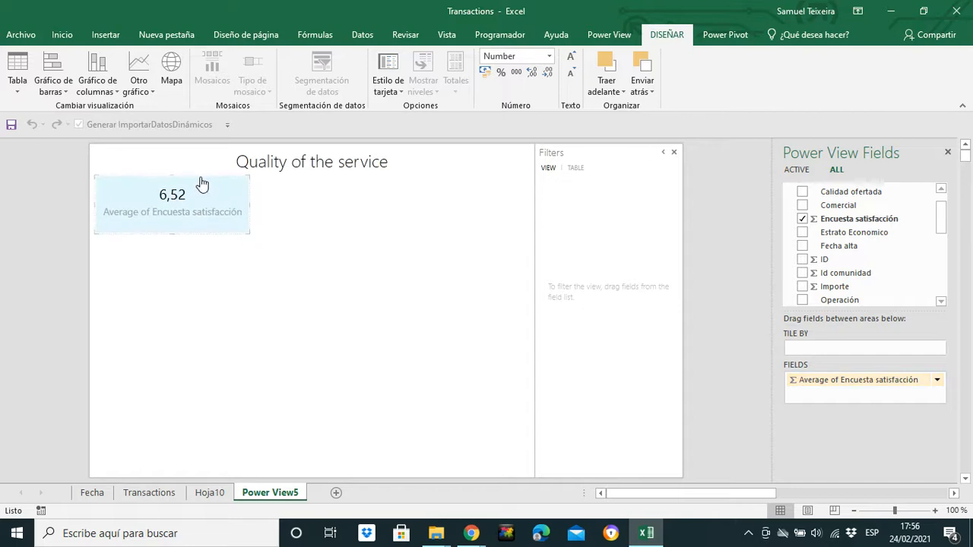
pyautogui.click(372, 322)
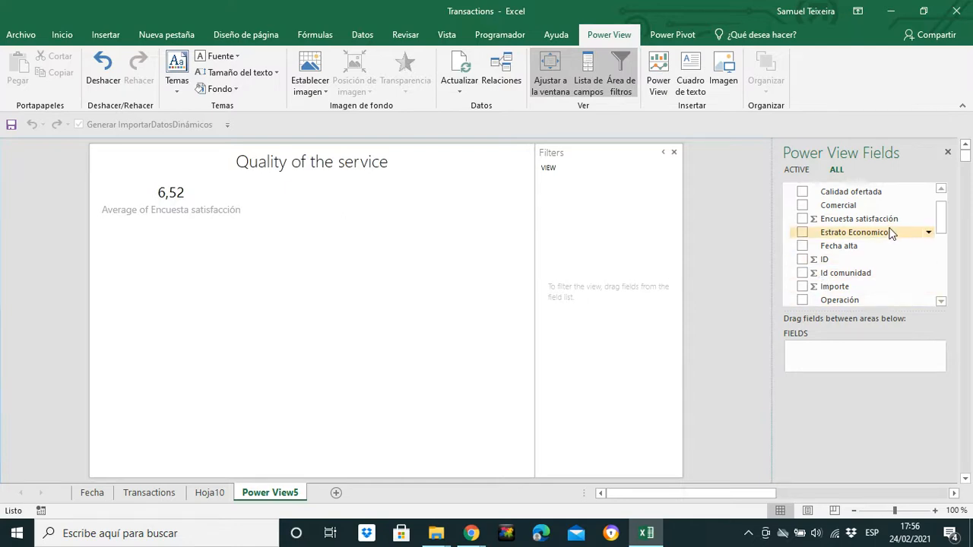
# Step: Add a new table with the measures Percentage of A quality, Percentage of B quality, Percentage of C quality and Percentage of D quality
pyautogui.moveTo(944, 234); pyautogui.dragTo(945, 251)
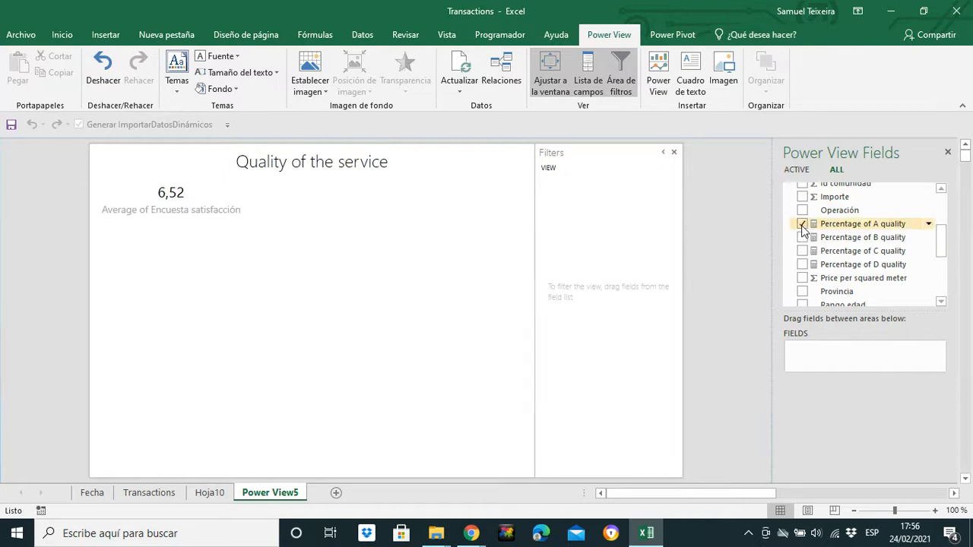
pyautogui.click(802, 223)
pyautogui.click(801, 237)
pyautogui.click(802, 251)
pyautogui.click(802, 264)
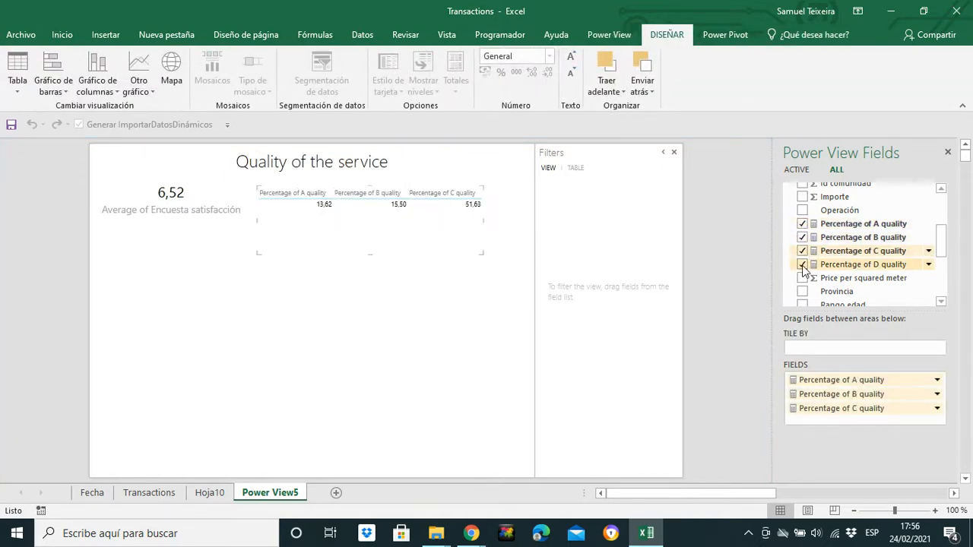
# Step: Resize the quality percentages table, place it just below the report title and increase its text size by one step
pyautogui.moveTo(256, 252); pyautogui.dragTo(235, 240)
pyautogui.moveTo(409, 189); pyautogui.dragTo(413, 183)
pyautogui.click(572, 57)
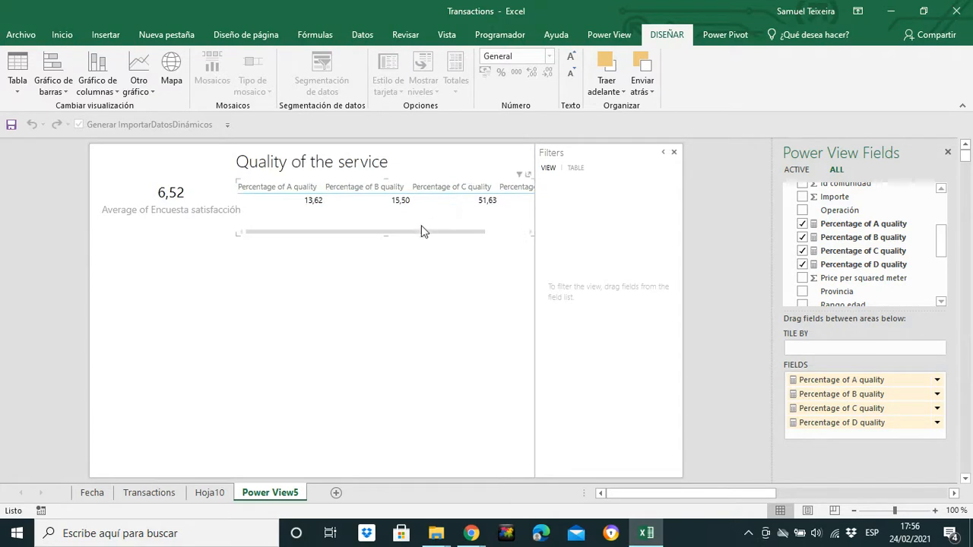
# Step: Narrow the average satisfaction card and widen the quality percentages table beside it to fit all four columns
pyautogui.click(202, 207)
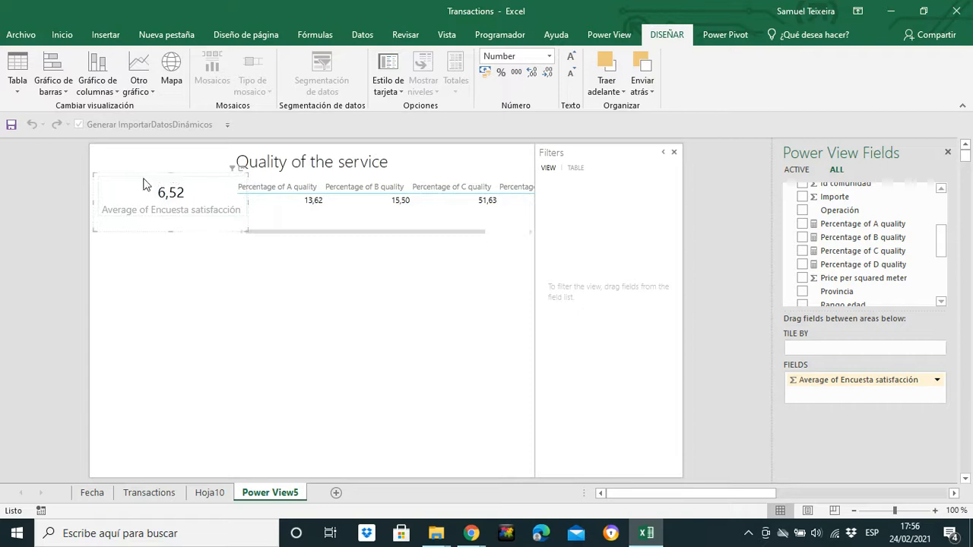
pyautogui.moveTo(143, 185); pyautogui.dragTo(150, 263)
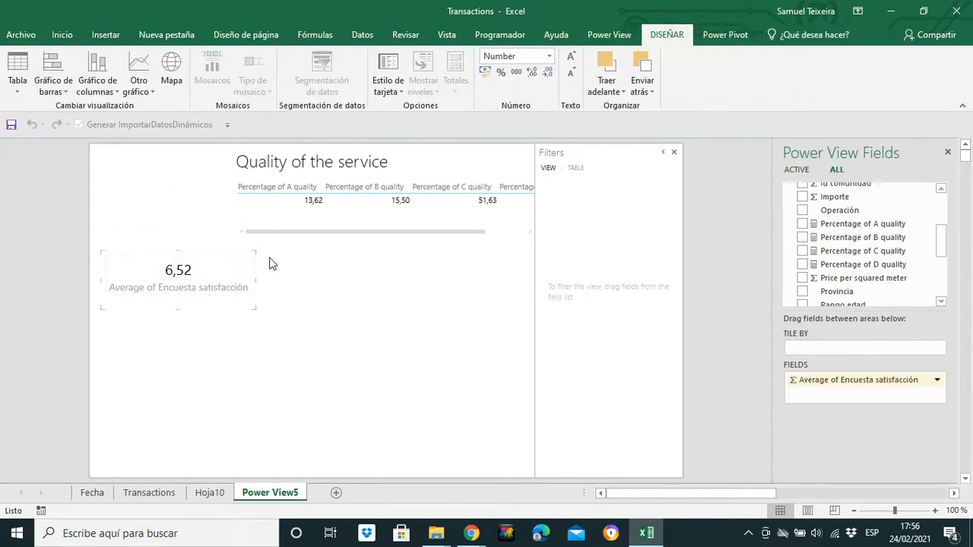
pyautogui.moveTo(254, 250); pyautogui.dragTo(211, 211)
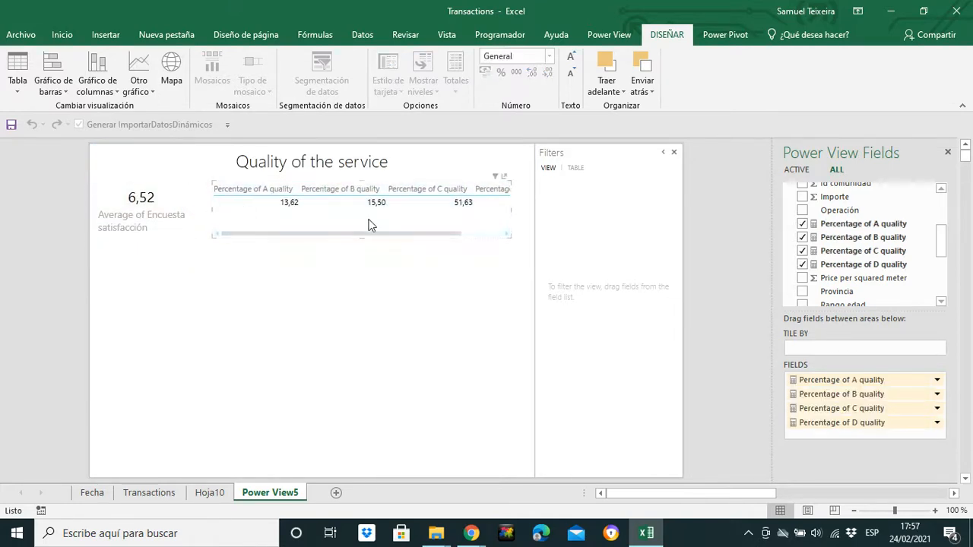
pyautogui.moveTo(510, 235); pyautogui.dragTo(545, 236)
pyautogui.moveTo(212, 235); pyautogui.dragTo(185, 233)
pyautogui.click(226, 269)
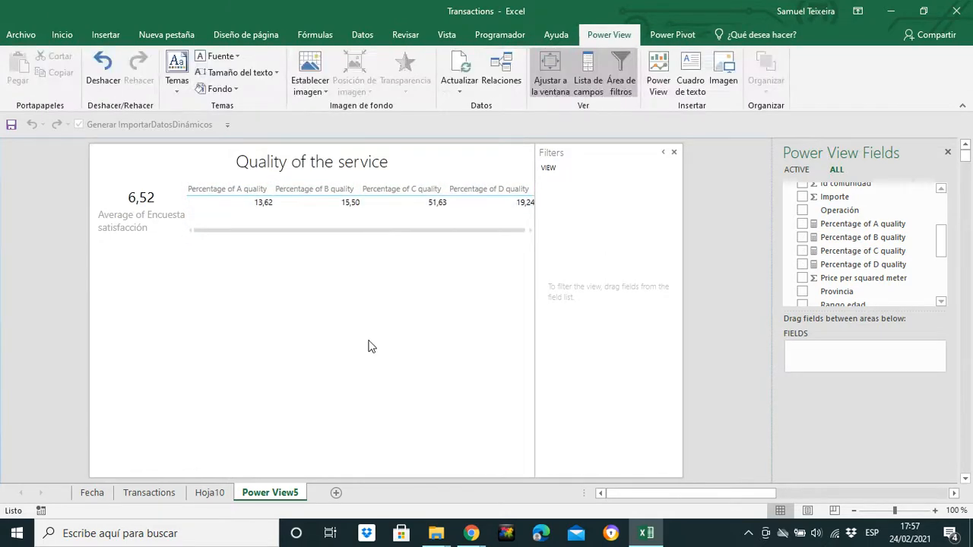
# Step: Convert the quality percentages table to a card and narrow it from its left edge
pyautogui.click(480, 219)
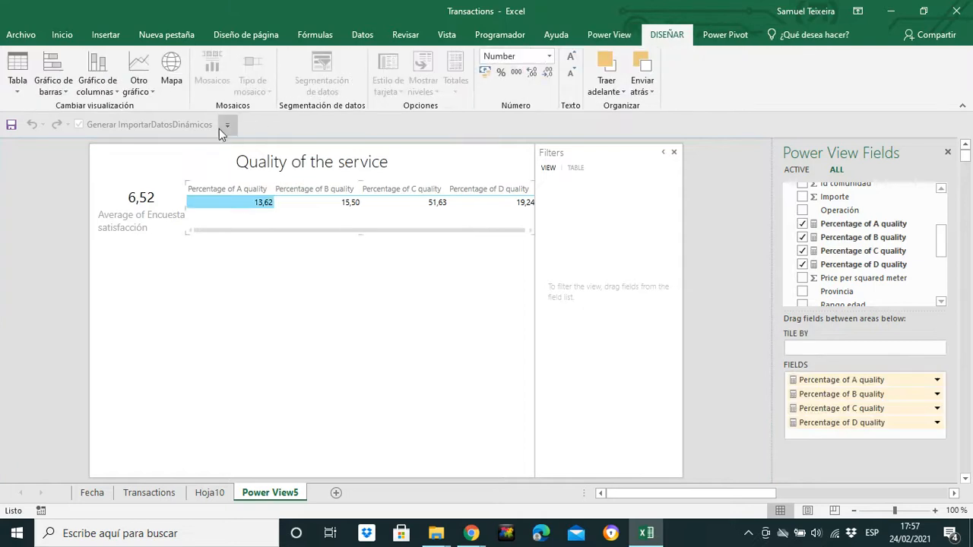
pyautogui.click(24, 94)
pyautogui.click(38, 142)
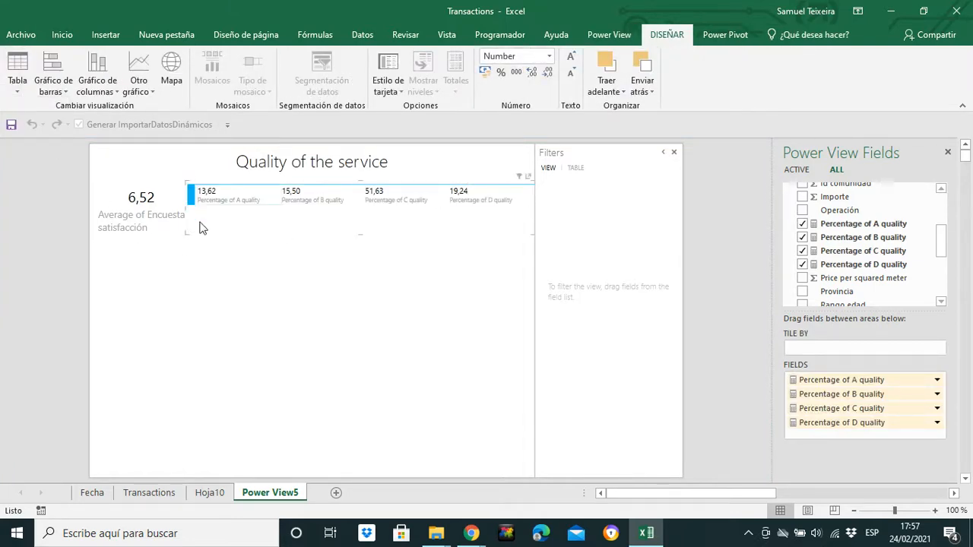
pyautogui.moveTo(187, 235); pyautogui.dragTo(206, 225)
pyautogui.click(336, 347)
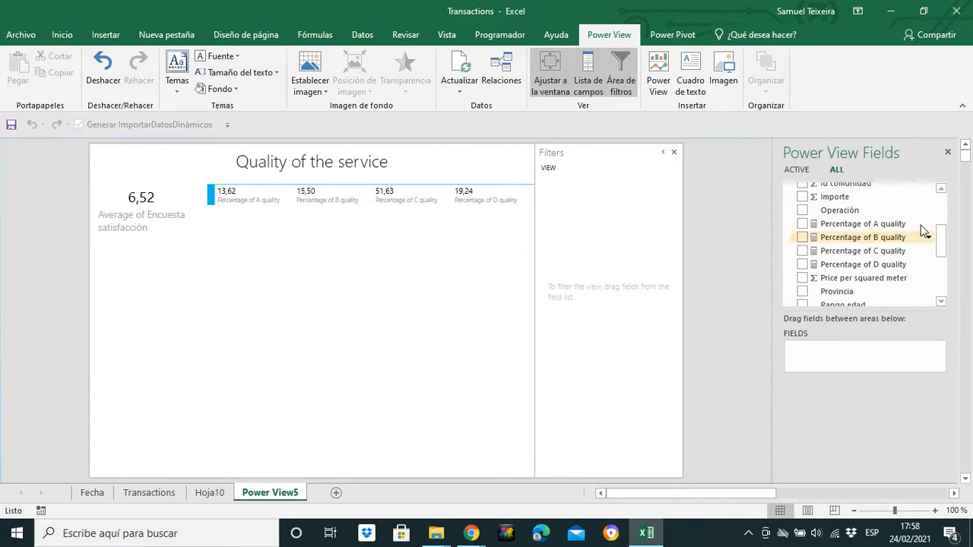
# Step: Add a new table of Calidad ofertada with the Importe field summarized as an average
pyautogui.moveTo(941, 240); pyautogui.dragTo(943, 262)
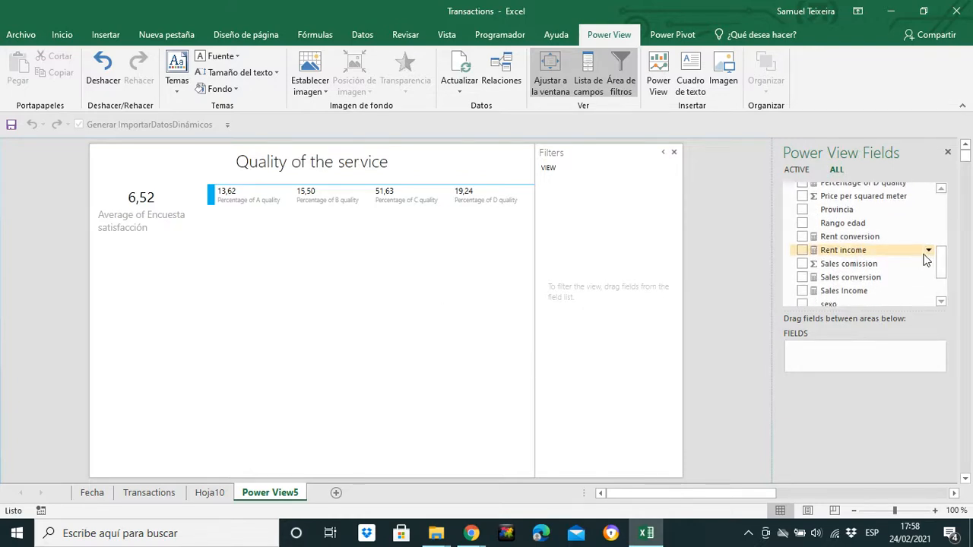
pyautogui.moveTo(940, 265); pyautogui.dragTo(941, 206)
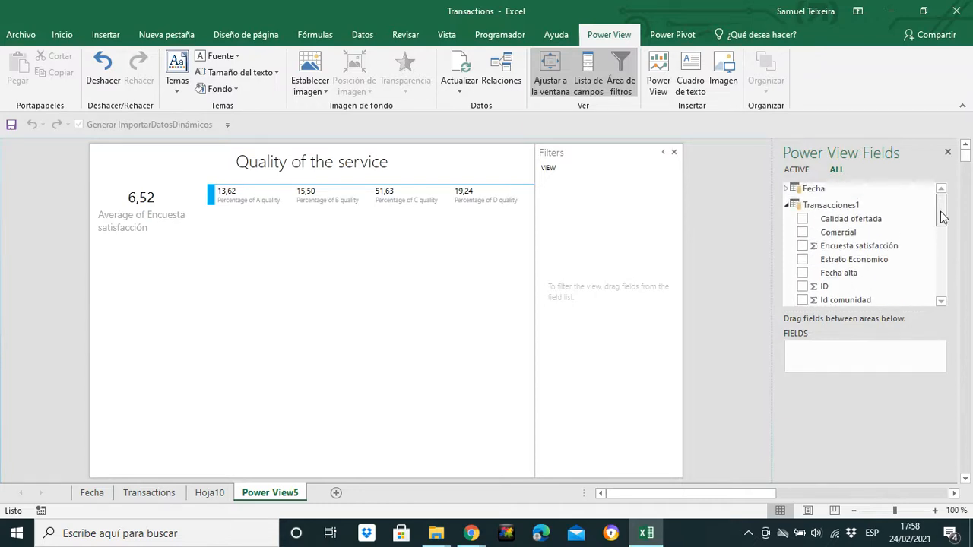
pyautogui.click(801, 218)
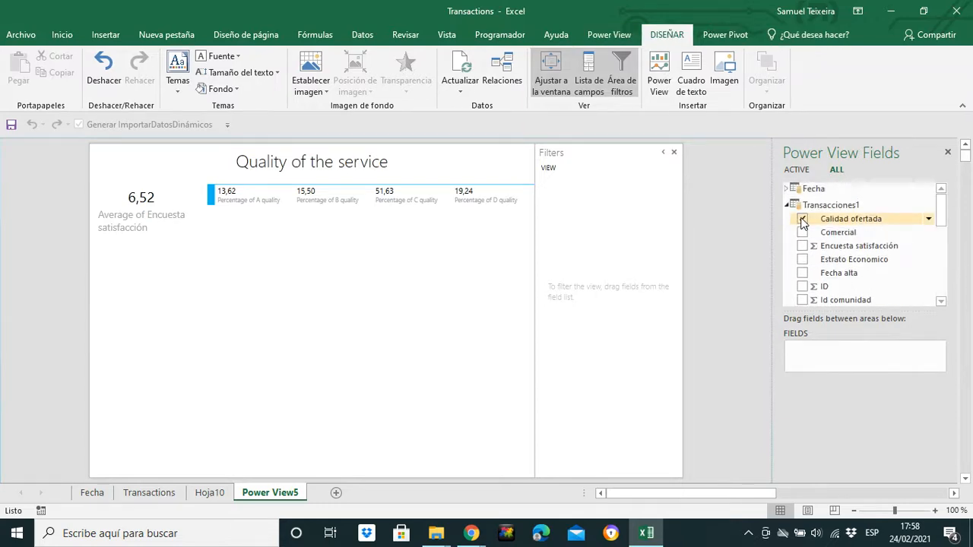
pyautogui.moveTo(942, 216); pyautogui.dragTo(934, 238)
pyautogui.click(803, 241)
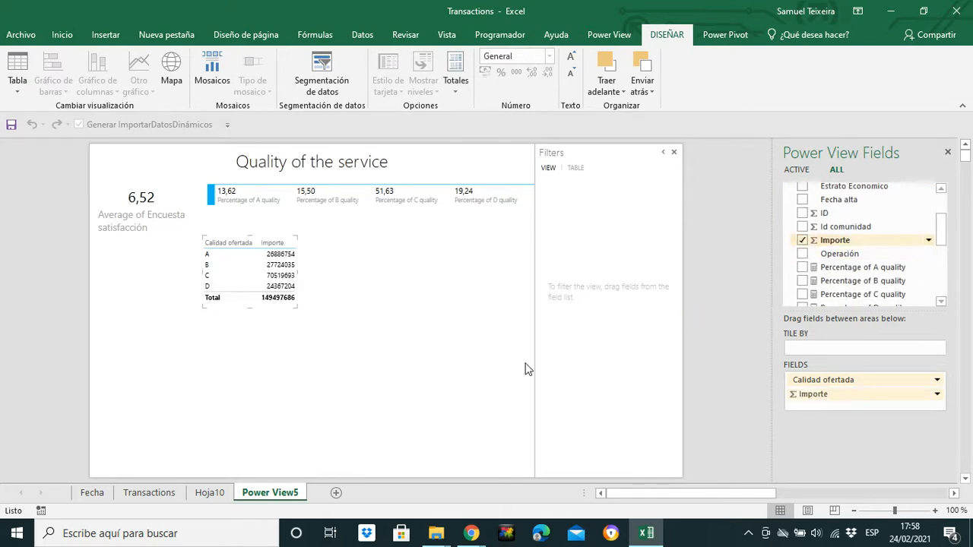
pyautogui.click(936, 394)
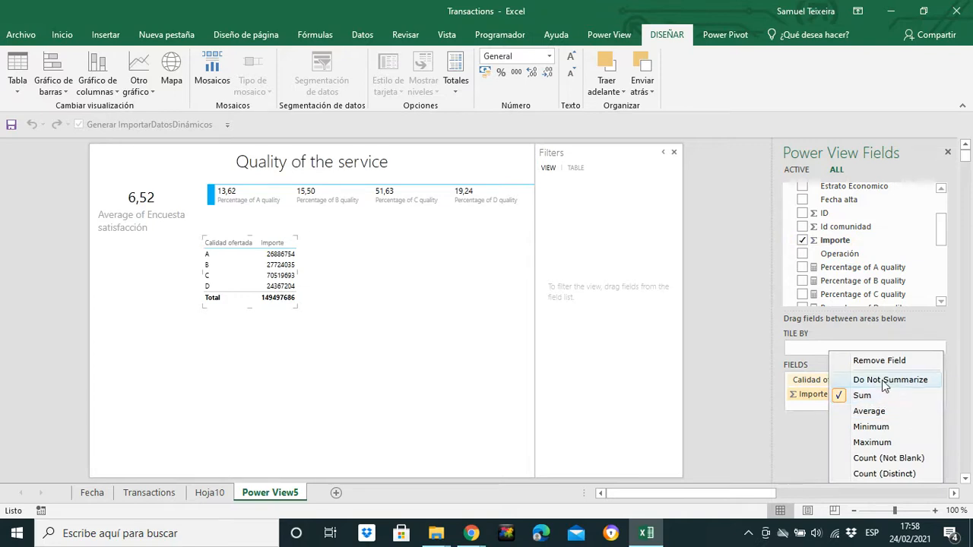
pyautogui.click(880, 412)
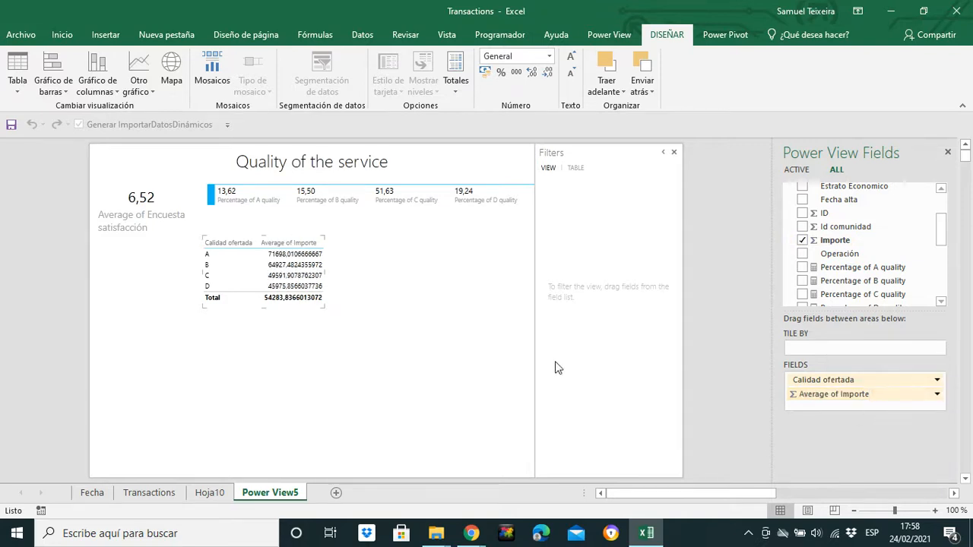
# Step: Format the Average of Importe values as Accounting, increase the table's text size one step and move it beneath the C and D percentages
pyautogui.click(486, 71)
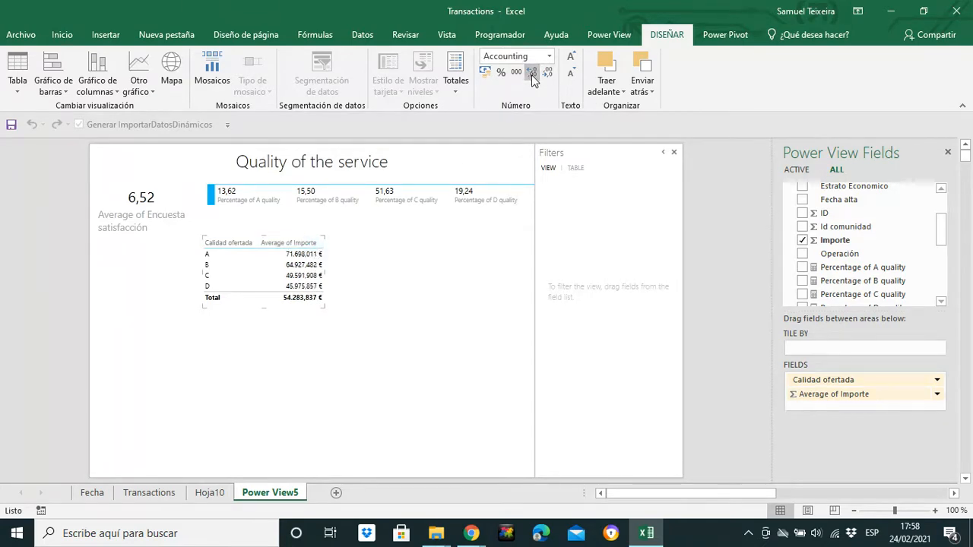
pyautogui.click(570, 62)
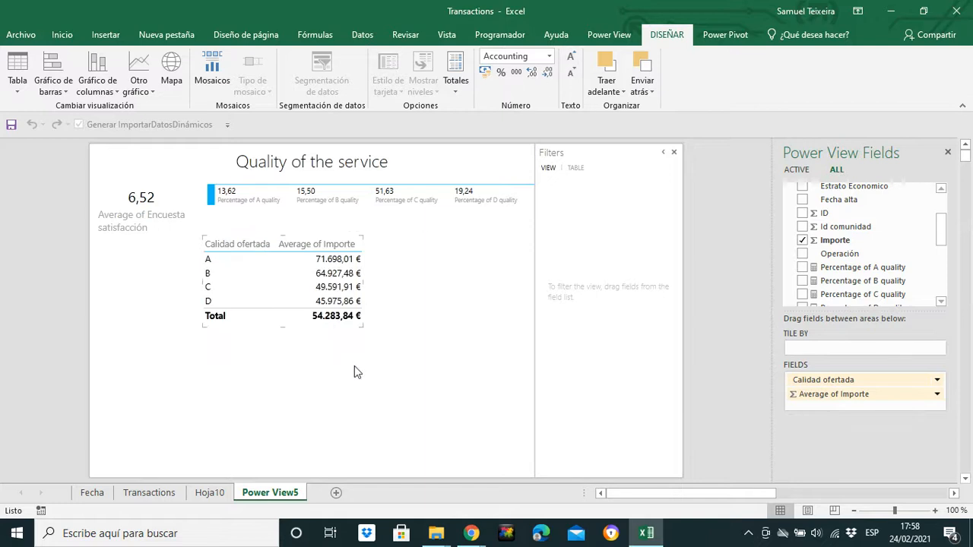
pyautogui.moveTo(360, 261); pyautogui.dragTo(543, 256)
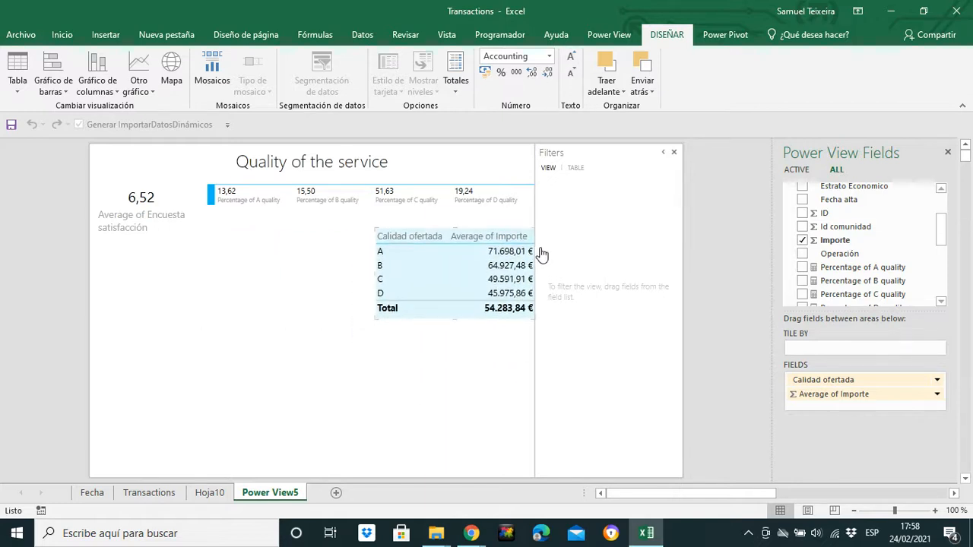
# Step: Add Operación as a filter for the whole view and restrict it to Compra
pyautogui.moveTo(941, 238)
pyautogui.mouseDown()
pyautogui.moveTo(941, 221)
pyautogui.moveTo(941, 238)
pyautogui.mouseUp()
pyautogui.moveTo(840, 250)
pyautogui.mouseDown()
pyautogui.moveTo(586, 239)
pyautogui.moveTo(649, 334)
pyautogui.mouseUp()
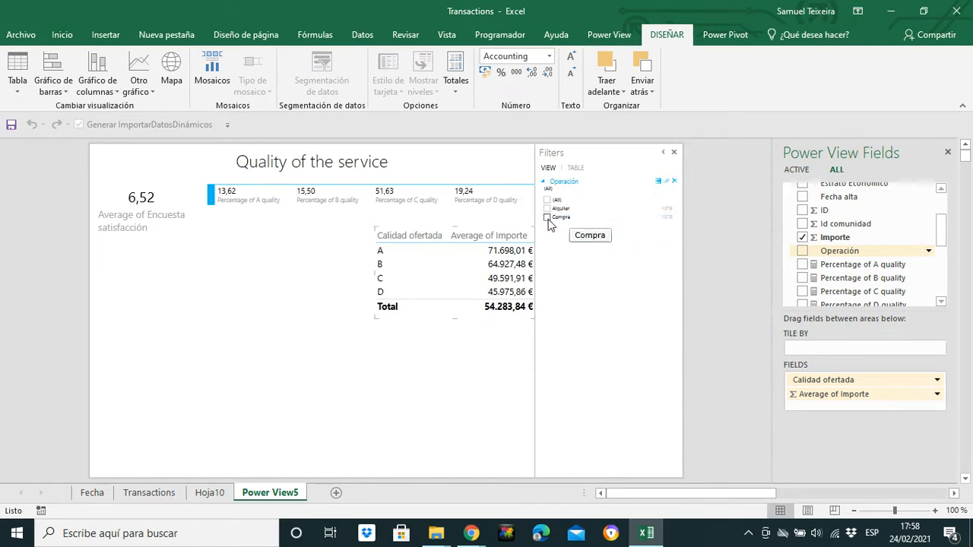
pyautogui.click(547, 218)
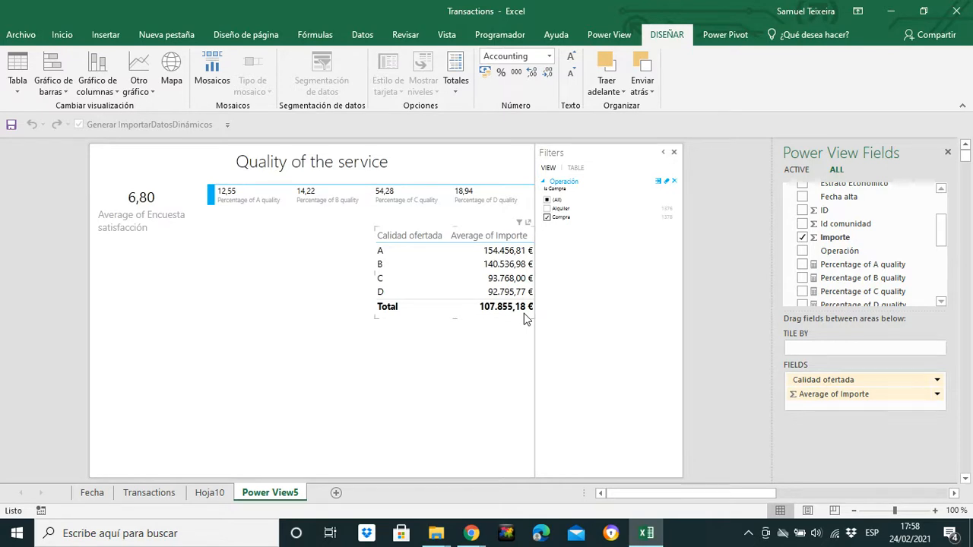
pyautogui.click(327, 262)
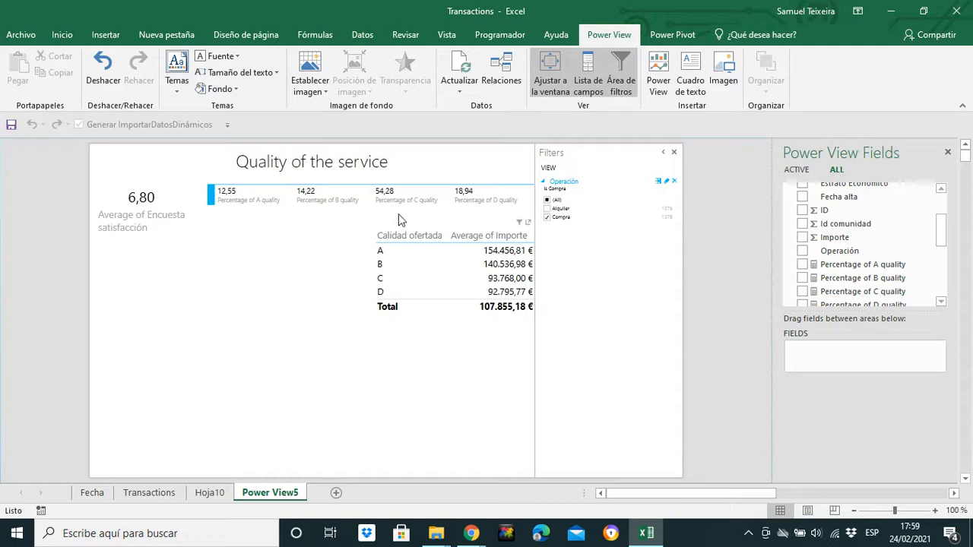
# Step: Widen the Average of Importe table slightly from its left edge, keeping it just beneath the quality percentages card
pyautogui.moveTo(377, 317); pyautogui.dragTo(354, 319)
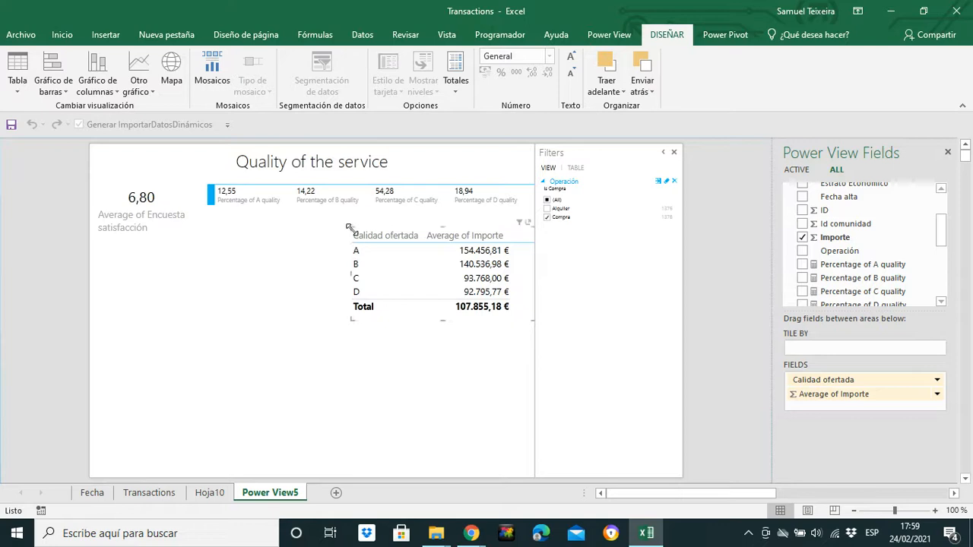
pyautogui.moveTo(349, 227)
pyautogui.mouseDown()
pyautogui.moveTo(341, 218)
pyautogui.moveTo(362, 227)
pyautogui.moveTo(354, 219)
pyautogui.mouseUp()
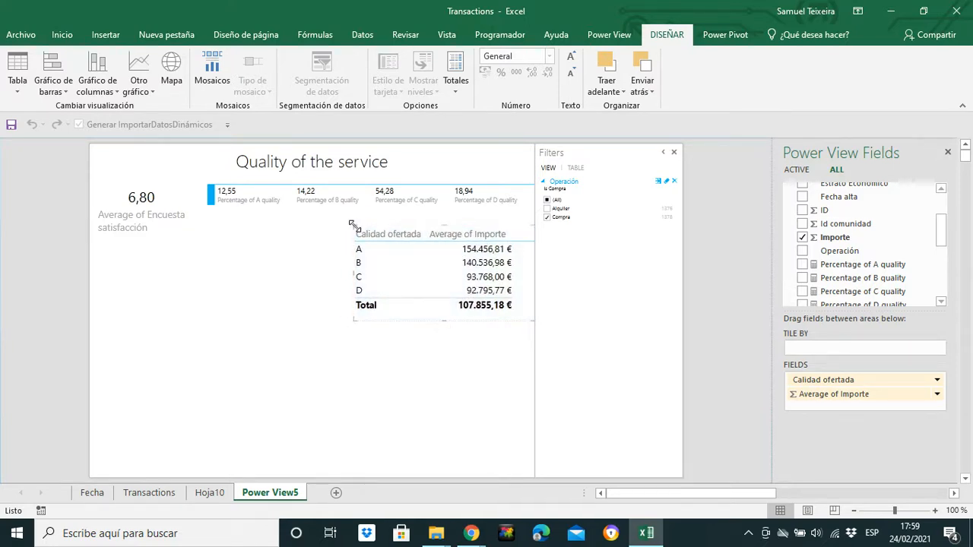
pyautogui.click(434, 350)
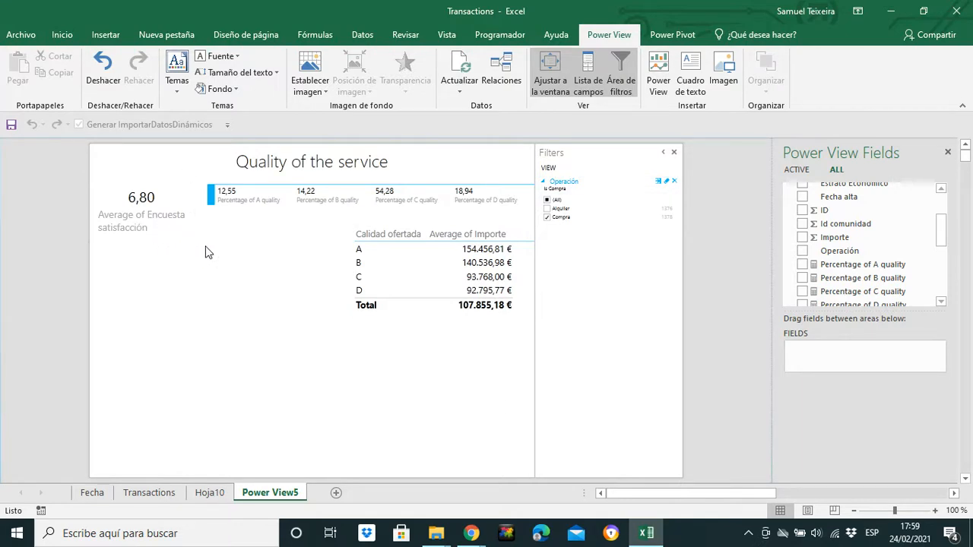
# Step: Add a new table of the Comercial field and place it below the average satisfaction card at the report's left edge
pyautogui.moveTo(942, 241); pyautogui.dragTo(942, 221)
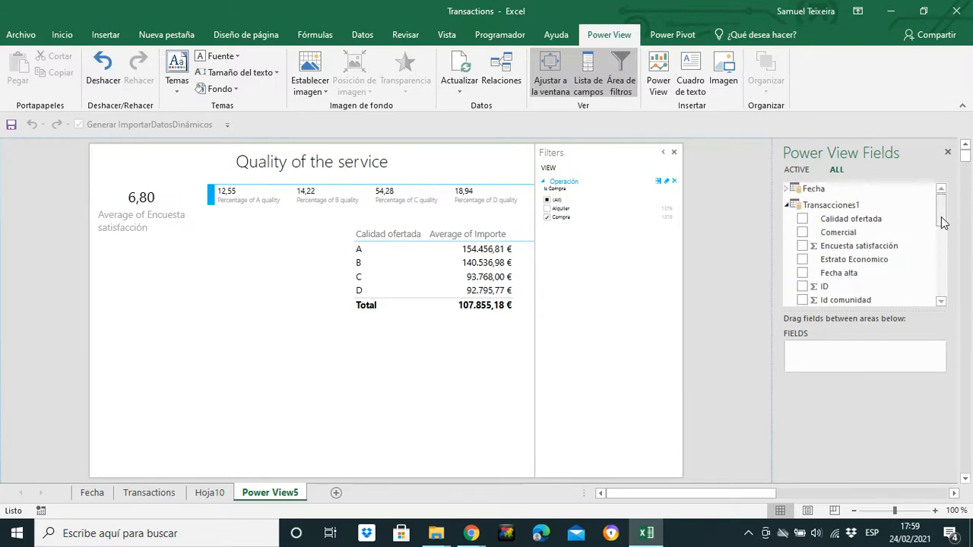
pyautogui.moveTo(943, 221); pyautogui.dragTo(942, 225)
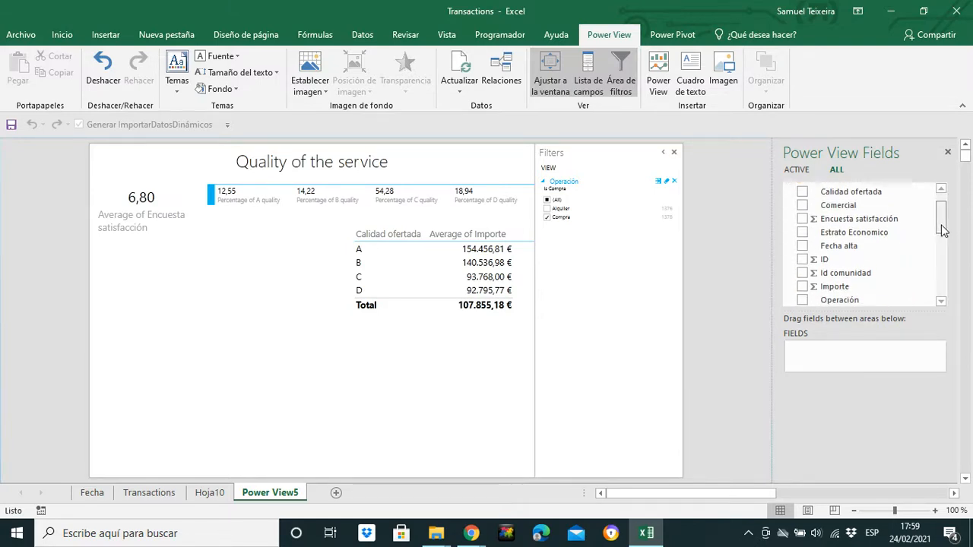
pyautogui.click(803, 203)
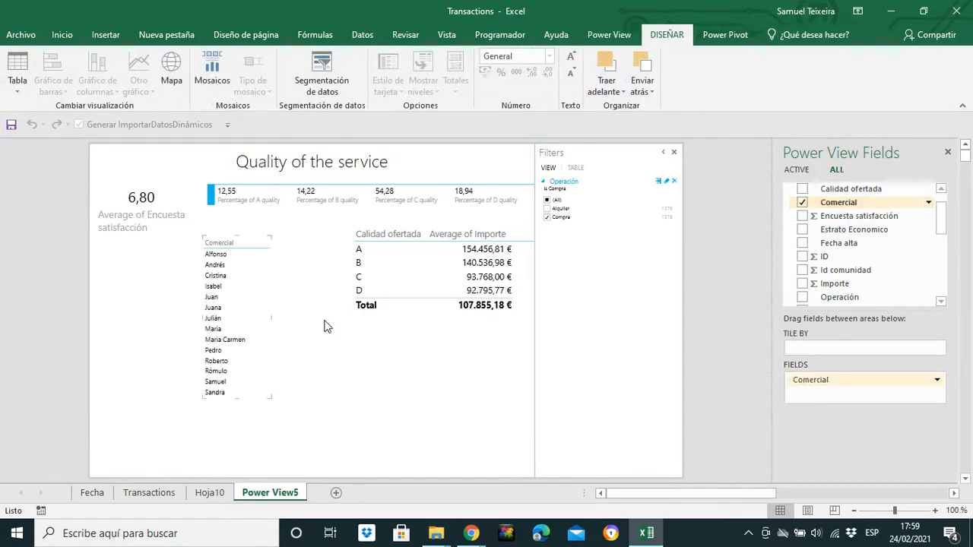
pyautogui.moveTo(273, 281); pyautogui.dragTo(167, 342)
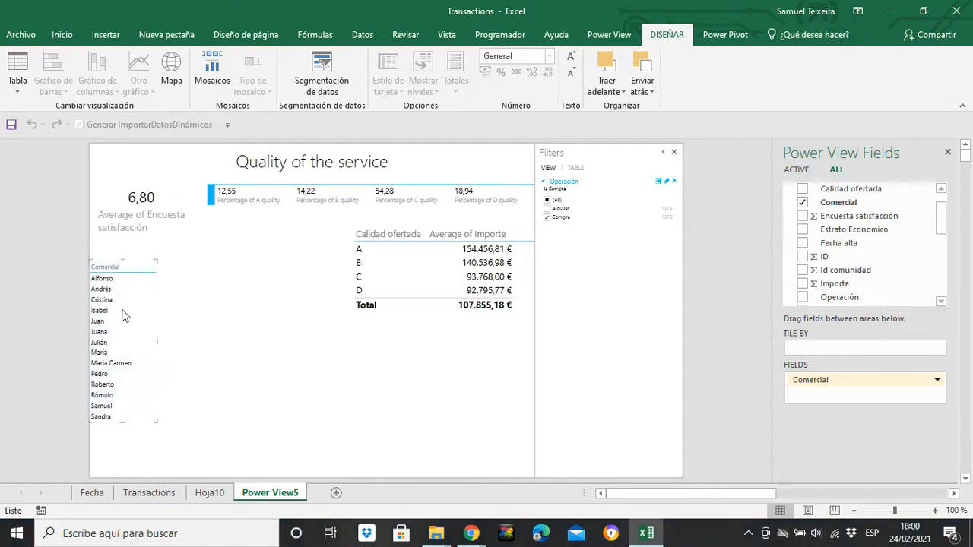
pyautogui.click(677, 331)
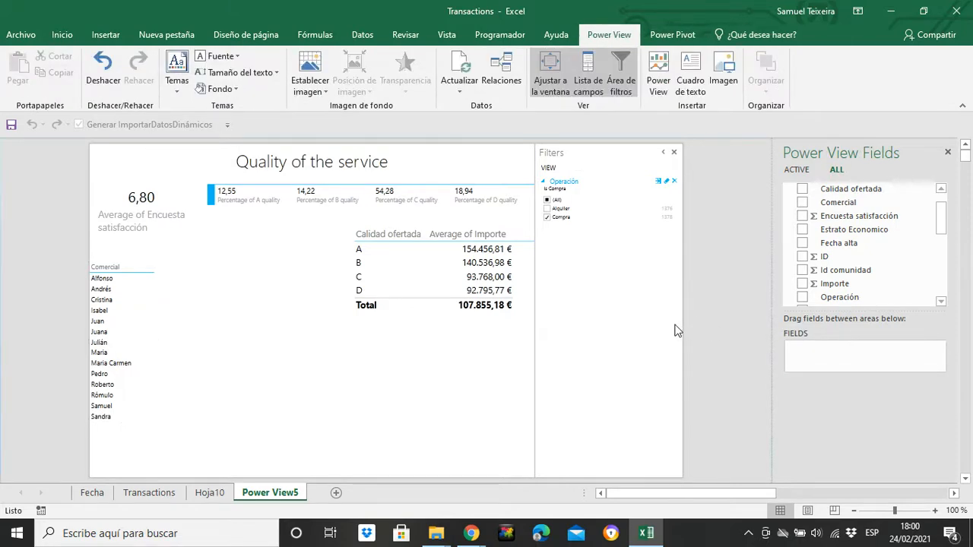
# Step: Add Encuesta satisfacción to the Comercial table, summarize it as an average and enlarge the table to fit both columns
pyautogui.moveTo(825, 216); pyautogui.dragTo(135, 340)
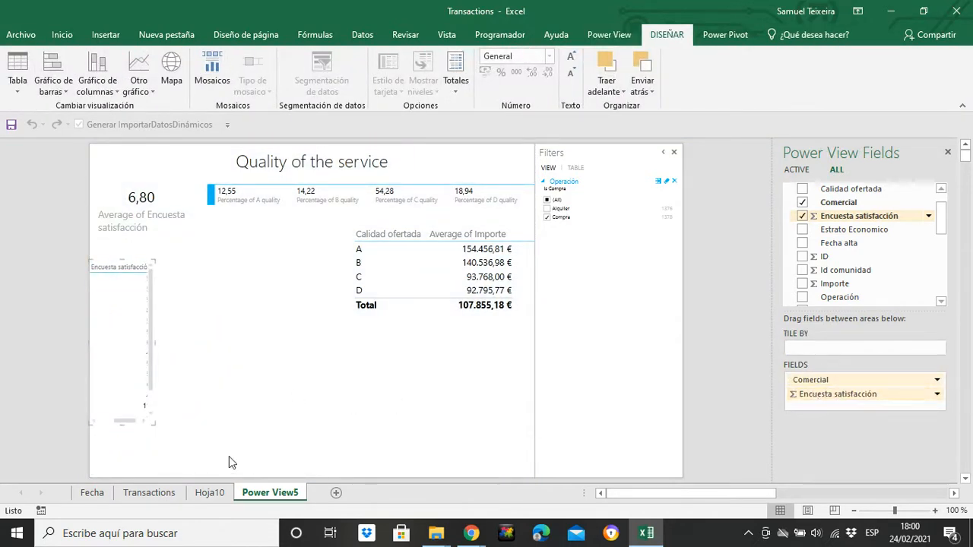
pyautogui.moveTo(155, 425); pyautogui.dragTo(233, 444)
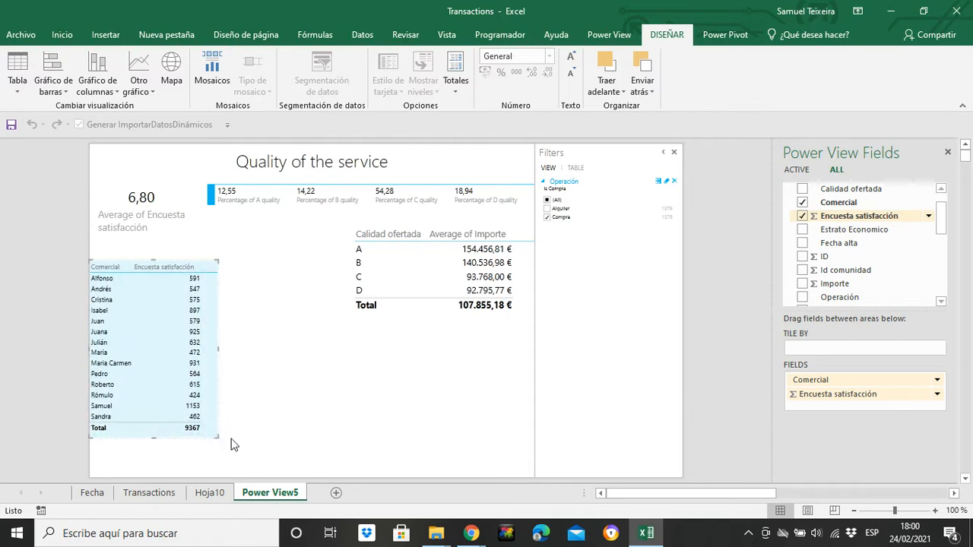
pyautogui.click(936, 394)
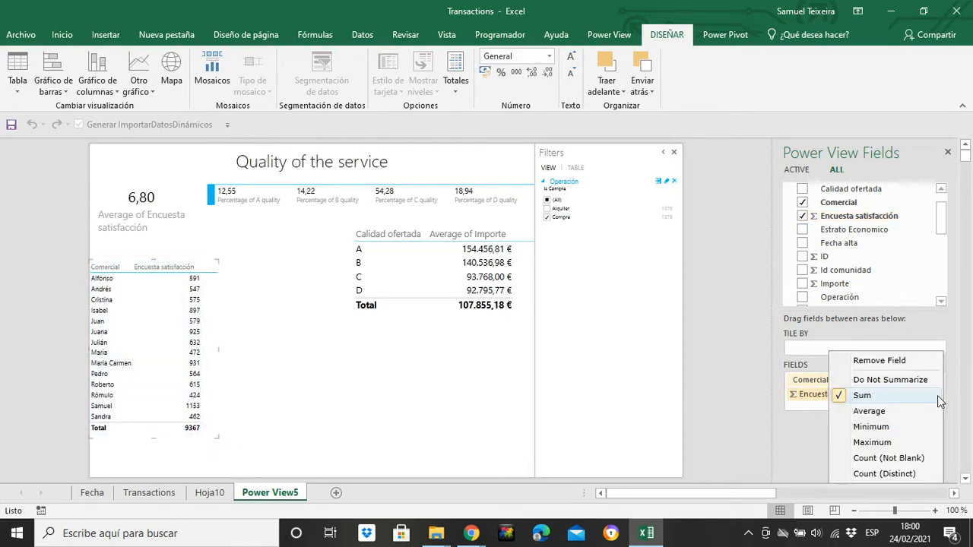
pyautogui.click(891, 413)
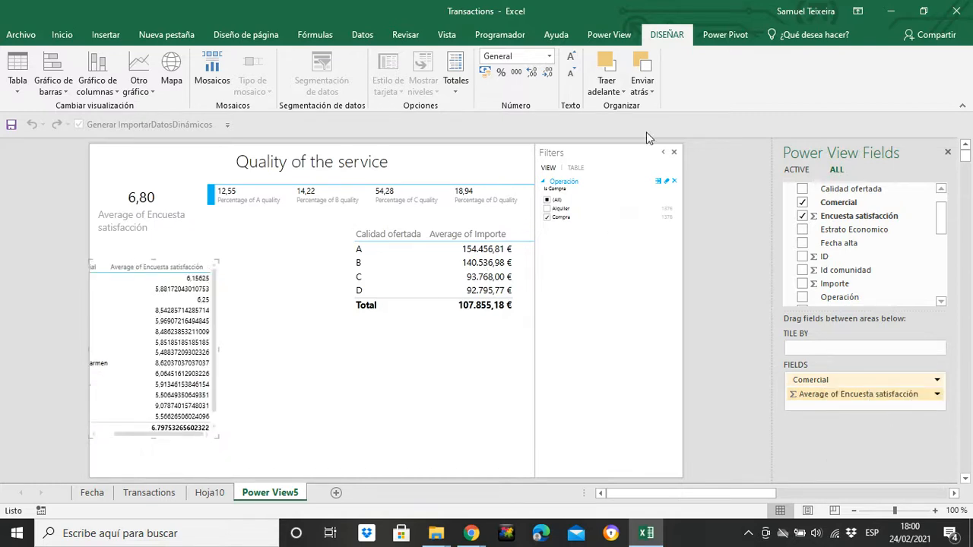
# Step: Format the average Encuesta satisfacción values in the Comercial table as Number with two decimals
pyautogui.click(533, 72)
pyautogui.click(548, 58)
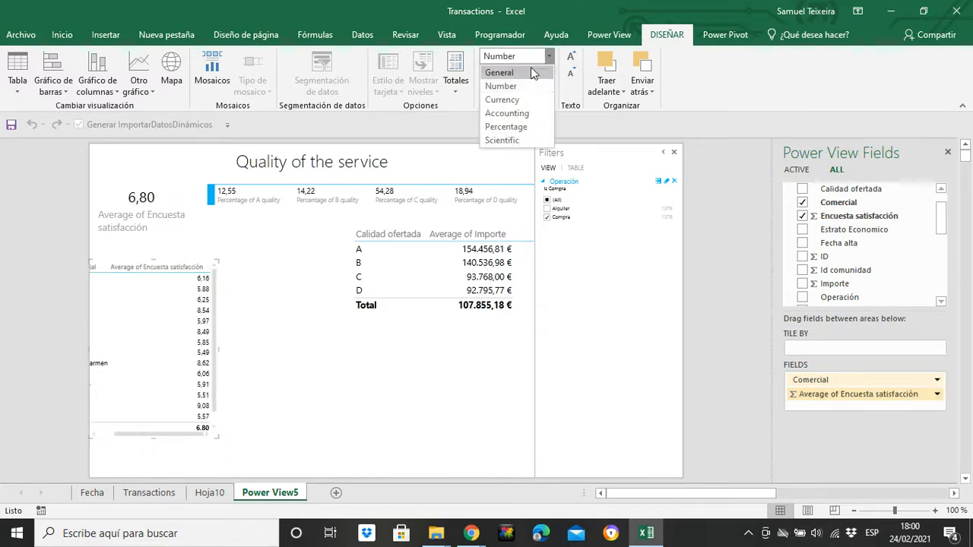
pyautogui.click(475, 98)
pyautogui.click(485, 72)
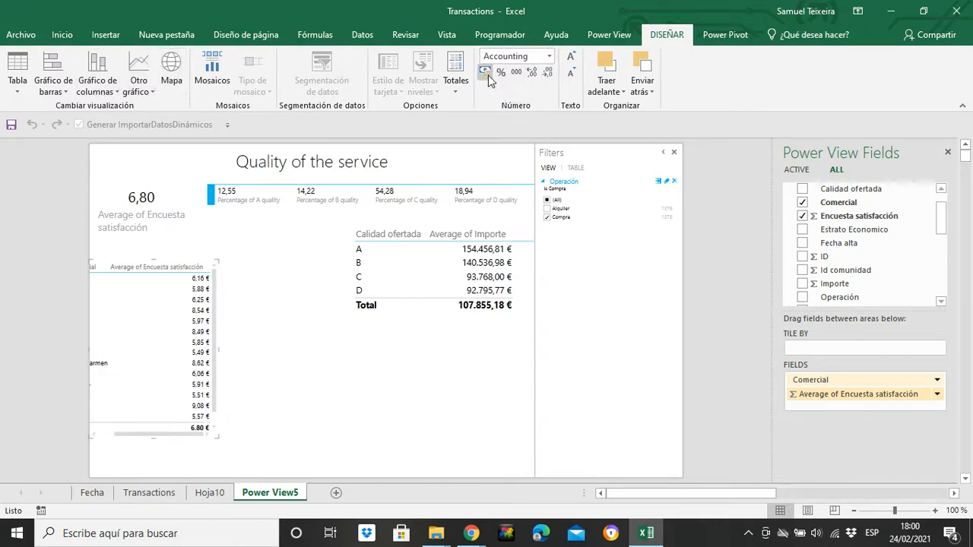
pyautogui.click(548, 57)
pyautogui.click(498, 72)
pyautogui.click(533, 71)
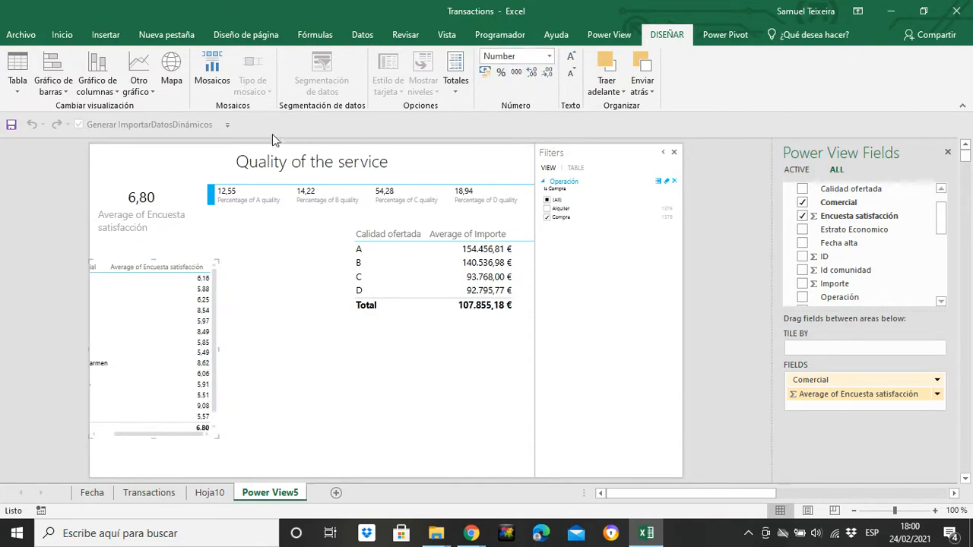
# Step: Convert the Comercial satisfaction table to a 100% stacked bar chart and enlarge it to show all salespeople
pyautogui.click(103, 97)
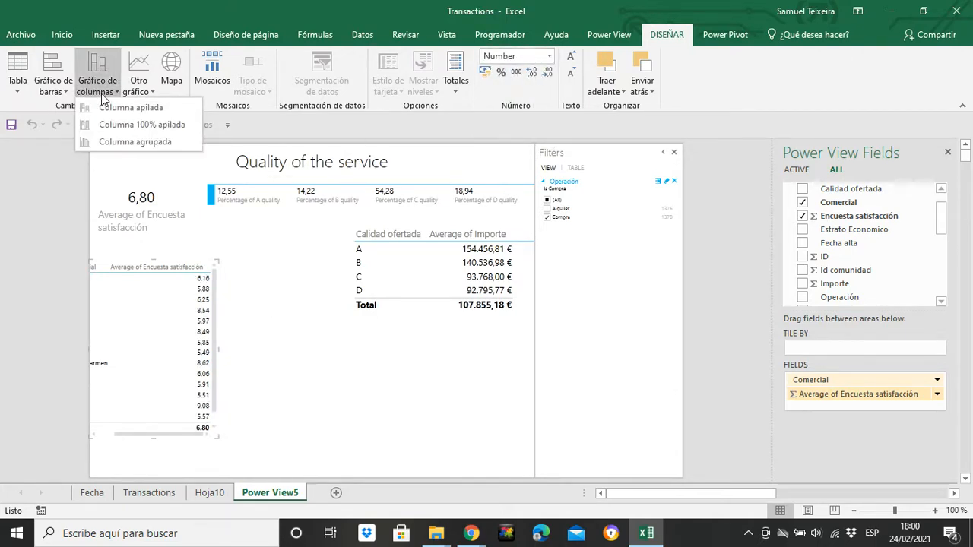
pyautogui.click(60, 98)
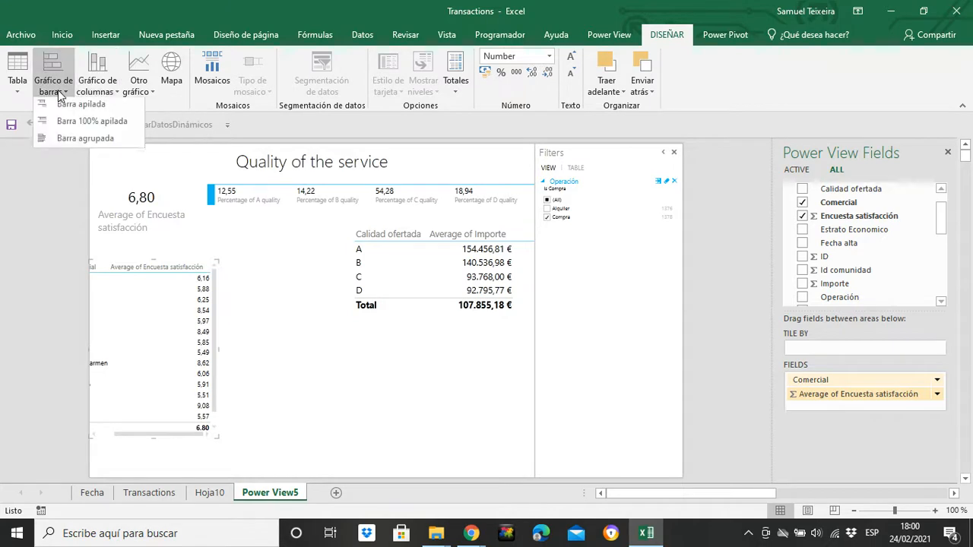
pyautogui.click(74, 124)
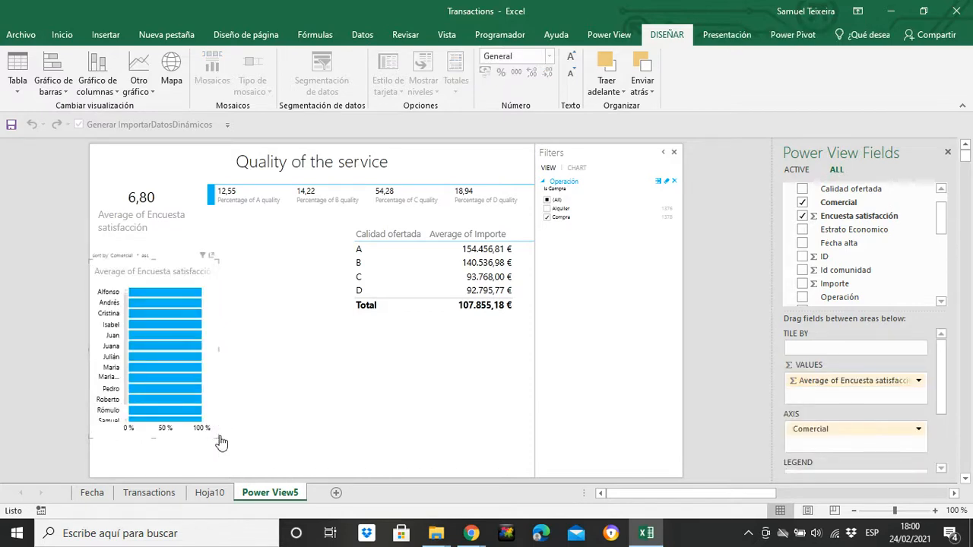
pyautogui.moveTo(217, 438); pyautogui.dragTo(289, 466)
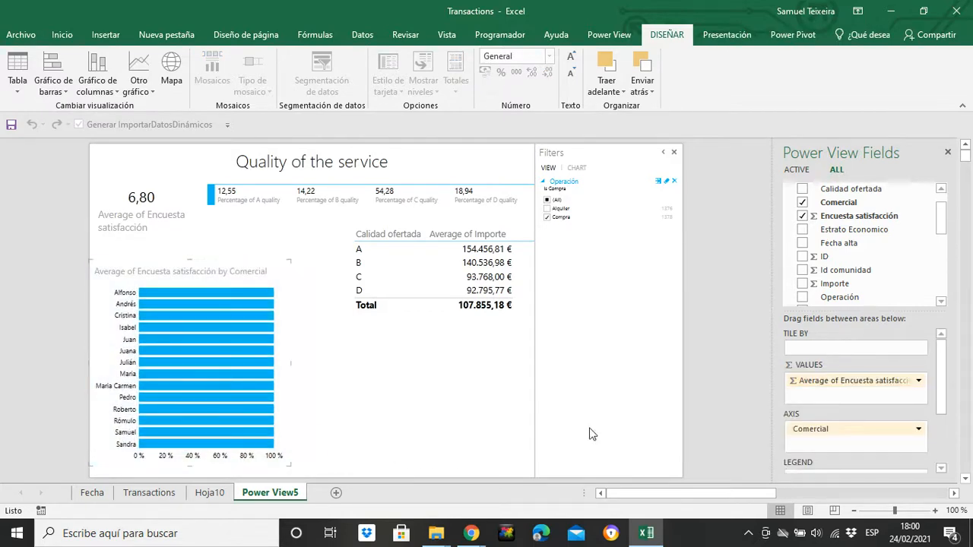
# Step: Clear the Compra selection in the Operación view filter
pyautogui.scroll(-3, 945, 403)
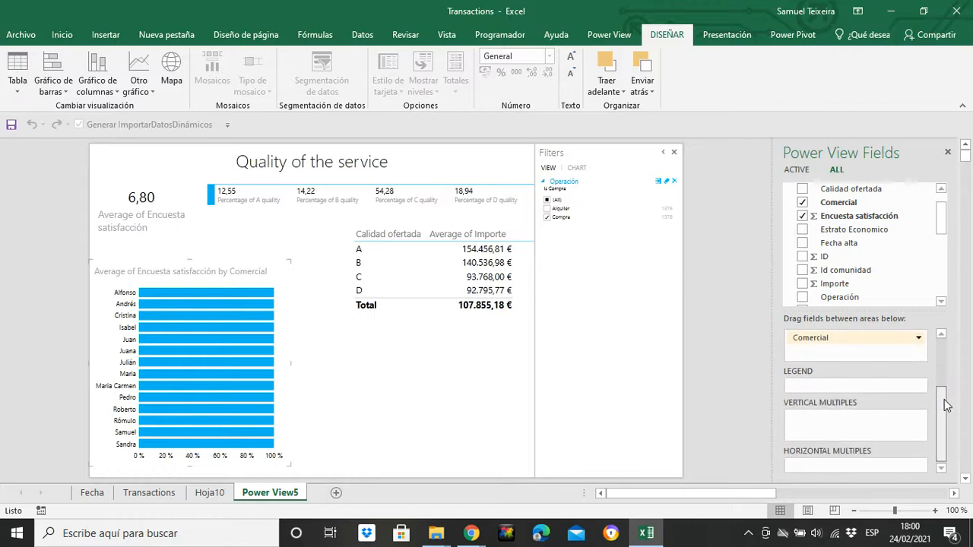
pyautogui.moveTo(947, 405); pyautogui.dragTo(946, 386)
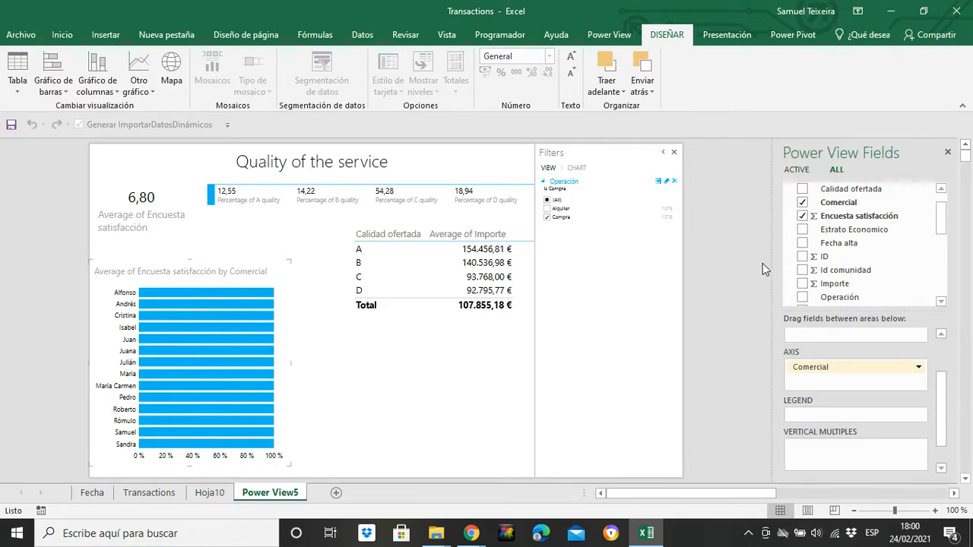
pyautogui.click(547, 218)
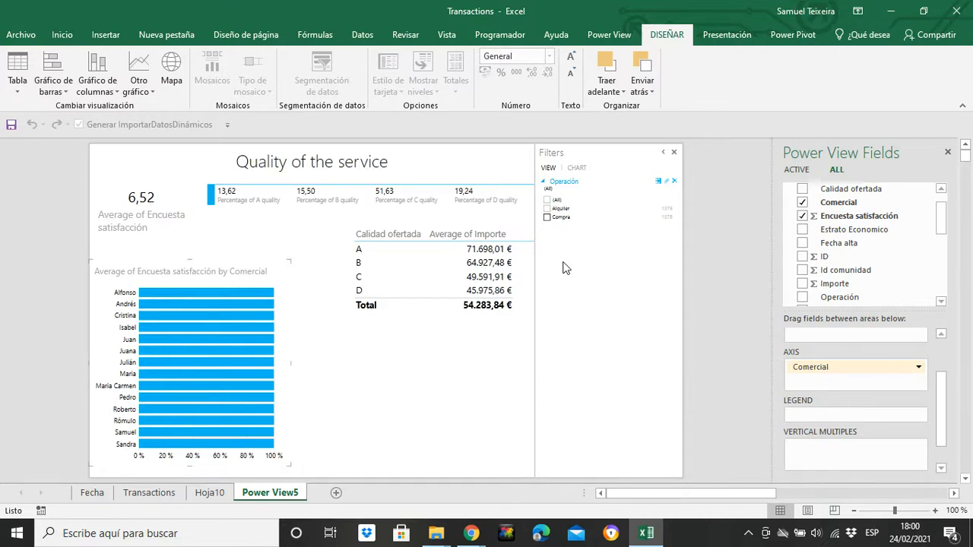
# Step: Use Operación as the legend of the satisfaction bar chart and extend the chart upward
pyautogui.scroll(-2, 874, 259)
pyautogui.moveTo(843, 271); pyautogui.dragTo(852, 417)
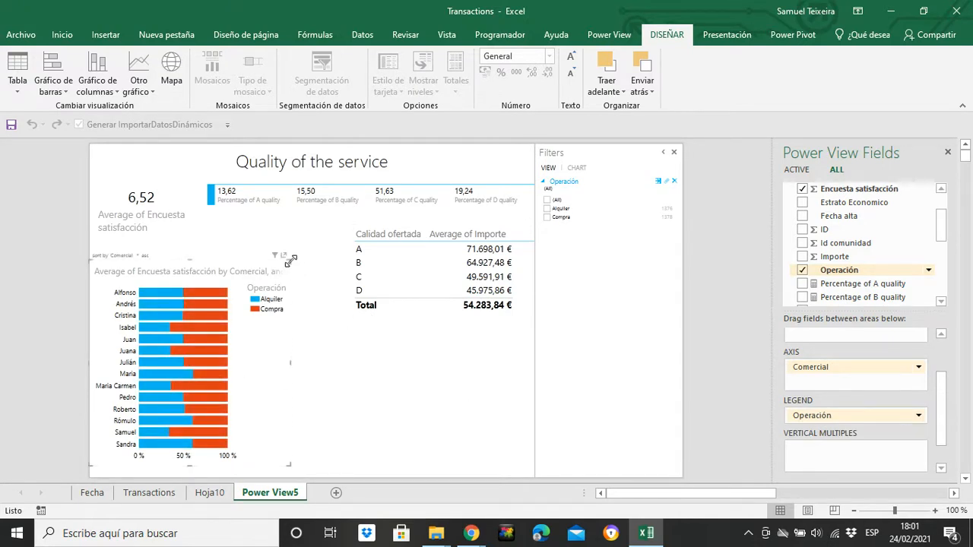
pyautogui.moveTo(291, 256); pyautogui.dragTo(293, 237)
pyautogui.click(350, 444)
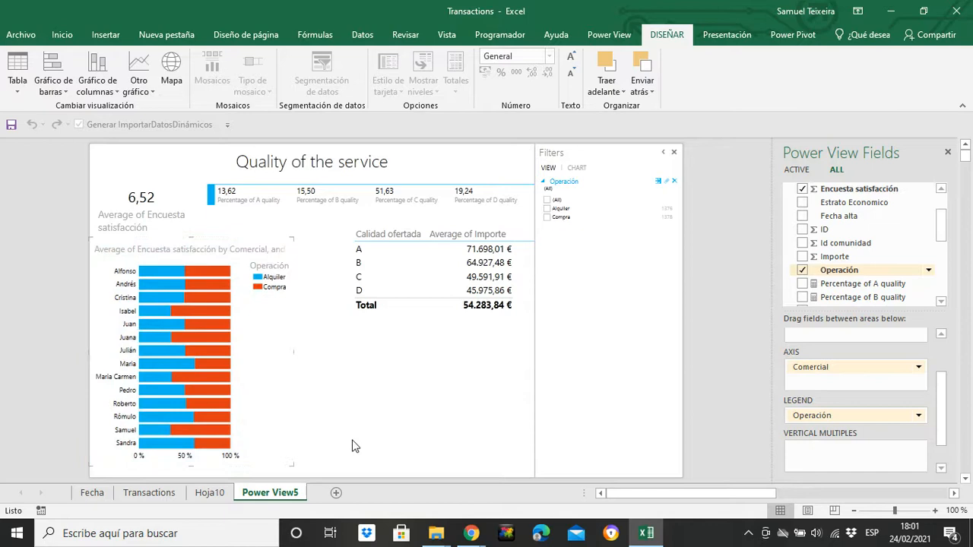
# Step: Examine the average satisfaction for Alquiler and Compra in the lowest bars of the Comercial chart
pyautogui.moveTo(225, 449)
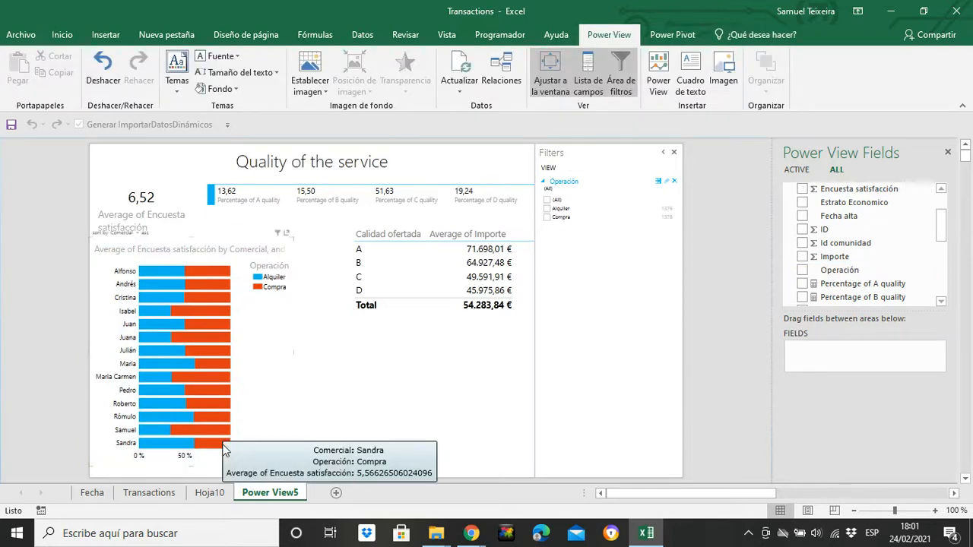
pyautogui.moveTo(172, 451)
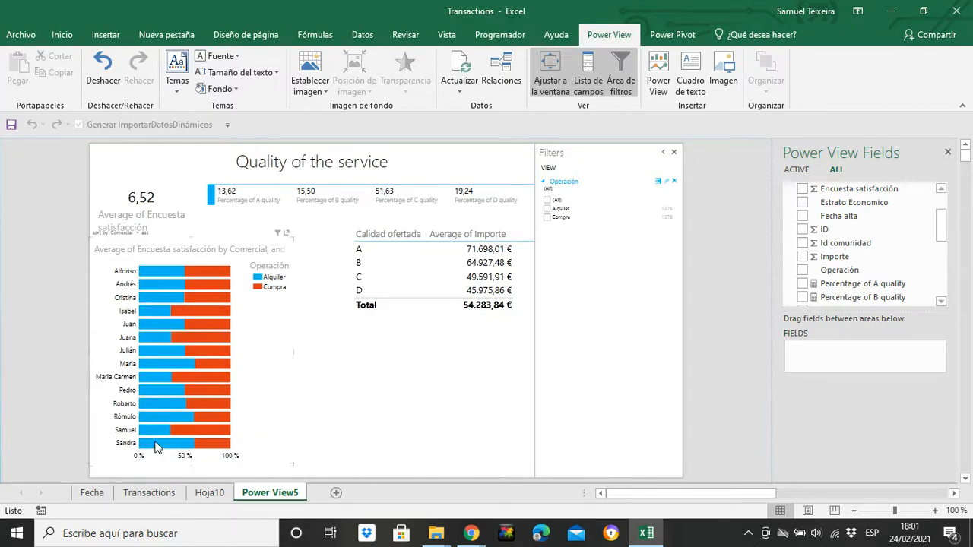
pyautogui.moveTo(149, 443)
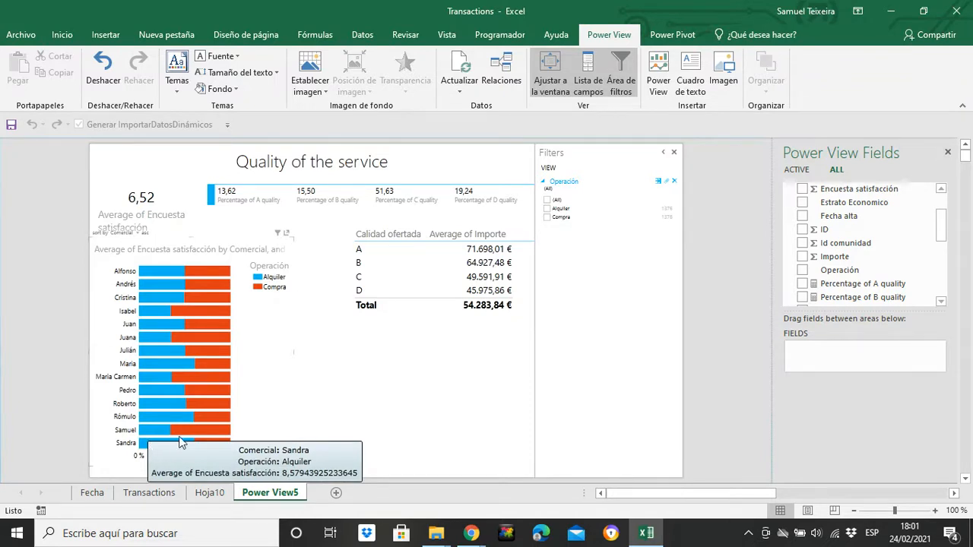
pyautogui.moveTo(217, 448)
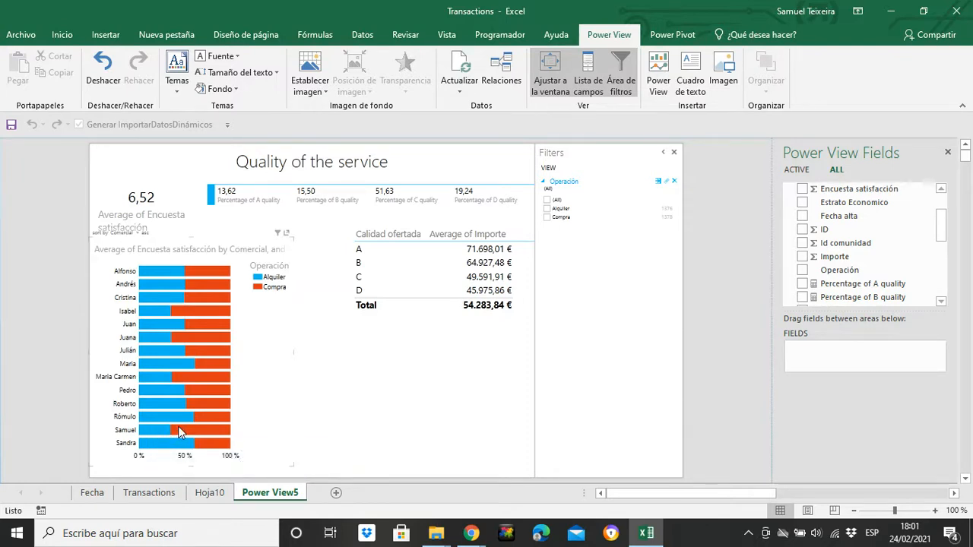
pyautogui.moveTo(192, 432)
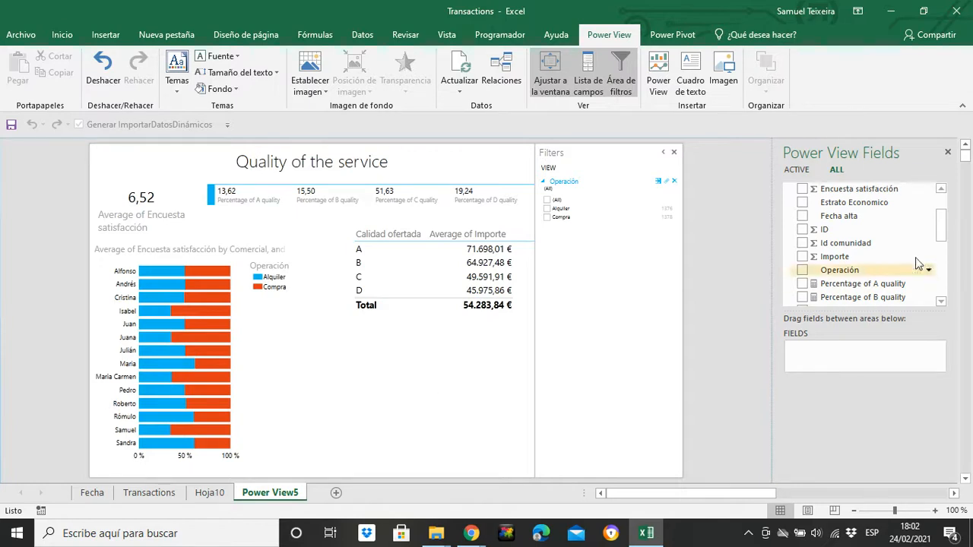
# Step: Add a table of Calidad ofertada with ID from Transacciones1 summarized as a count
pyautogui.moveTo(941, 226); pyautogui.dragTo(940, 206)
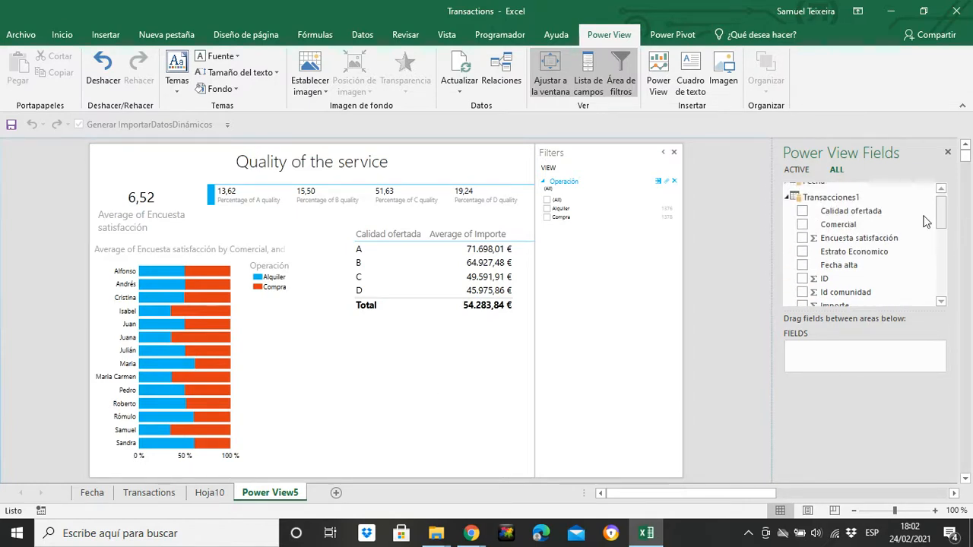
pyautogui.click(802, 211)
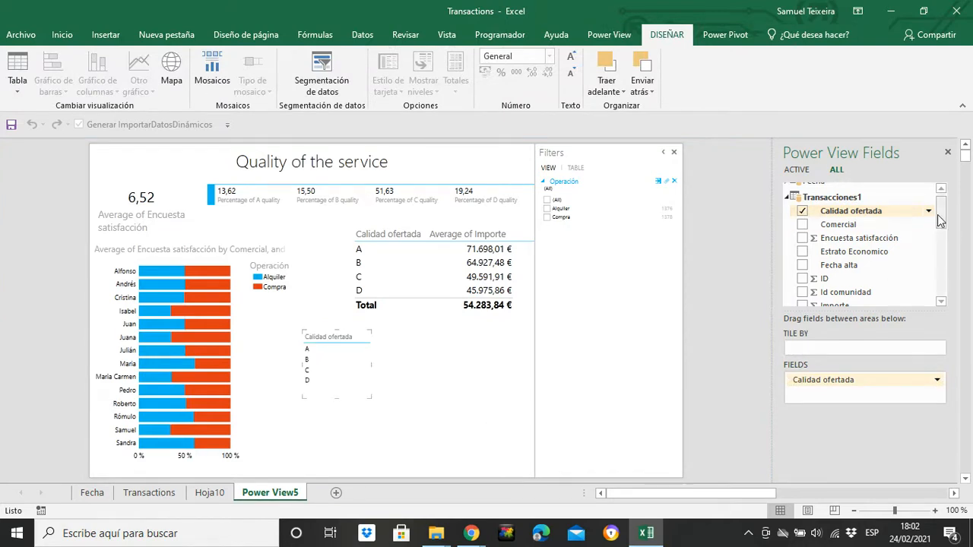
pyautogui.moveTo(938, 215); pyautogui.dragTo(939, 229)
pyautogui.click(802, 229)
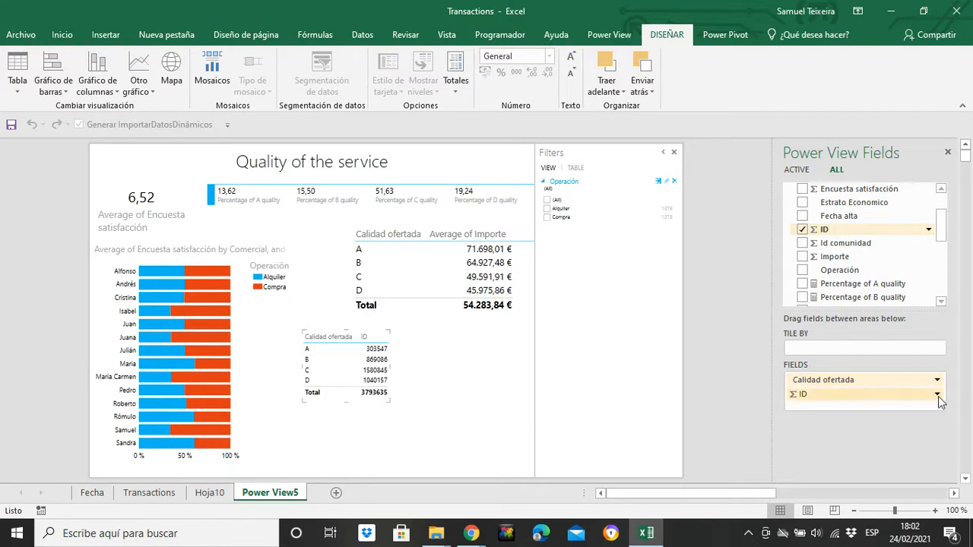
pyautogui.click(937, 394)
pyautogui.click(862, 474)
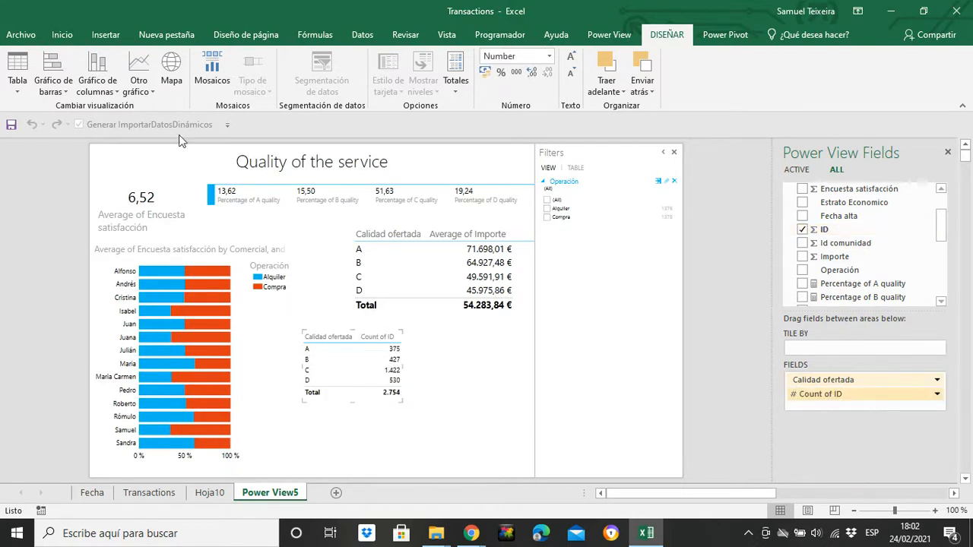
# Step: Convert the ID count table to a stacked column chart and enlarge it below the average amounts table
pyautogui.click(90, 93)
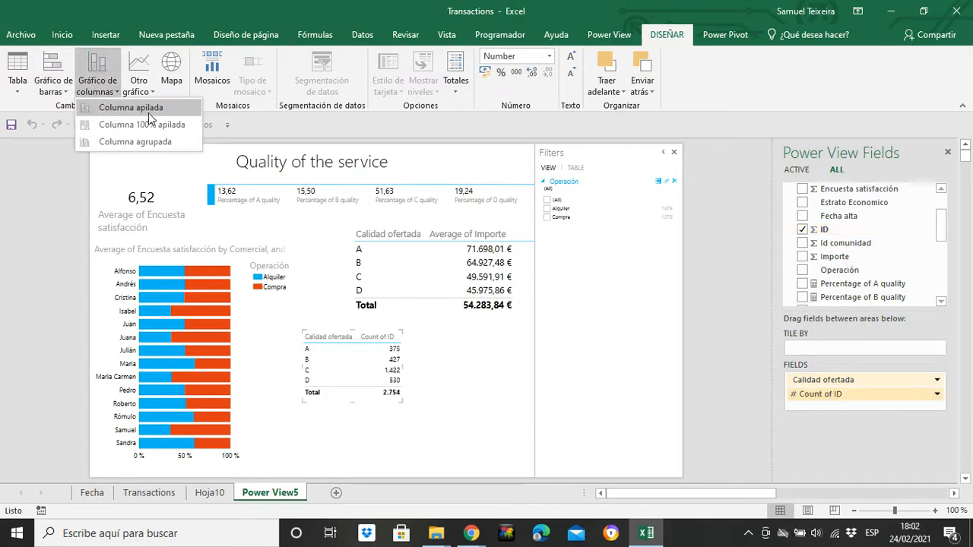
pyautogui.click(148, 112)
pyautogui.moveTo(397, 401); pyautogui.dragTo(515, 454)
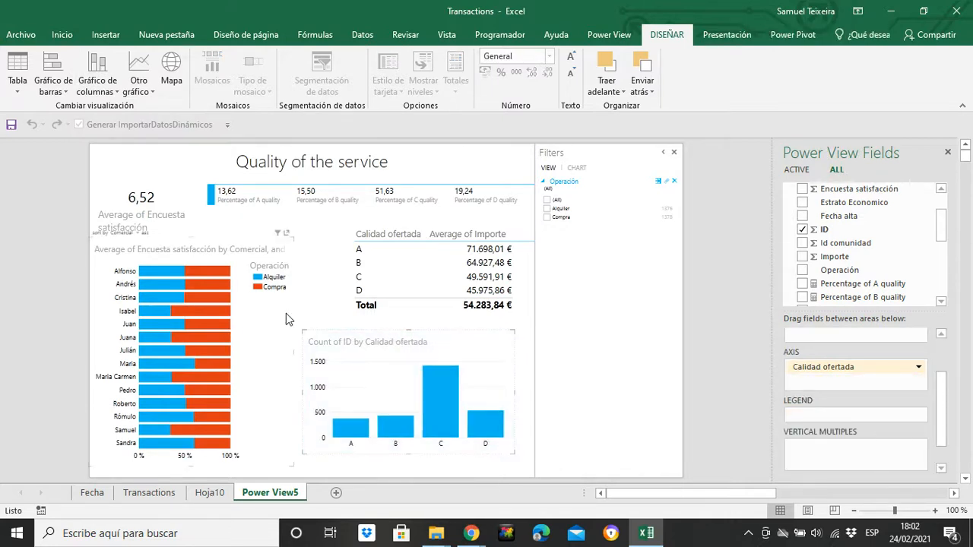
pyautogui.click(318, 310)
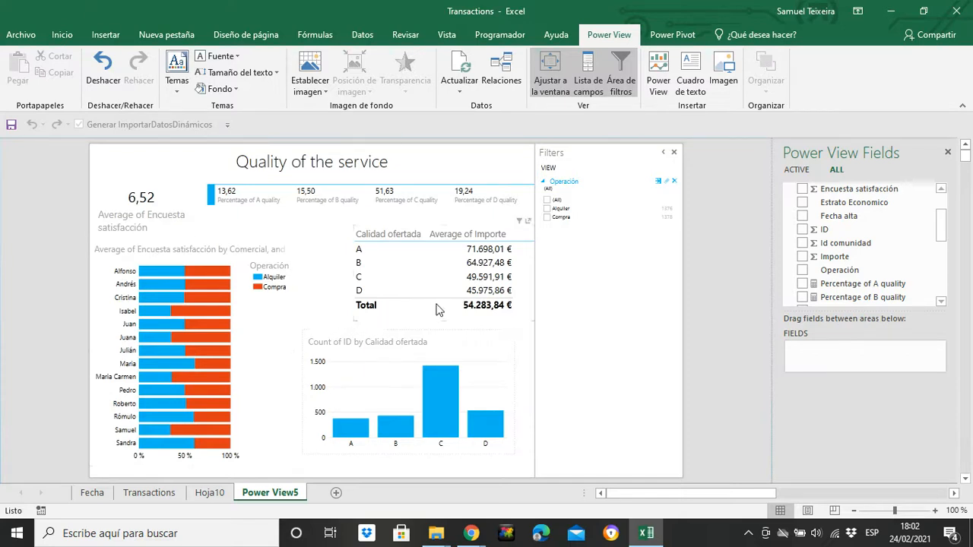
# Step: Review the report filtered by Compra and by Alquiler, and clear the Operación filter selection
pyautogui.click(127, 187)
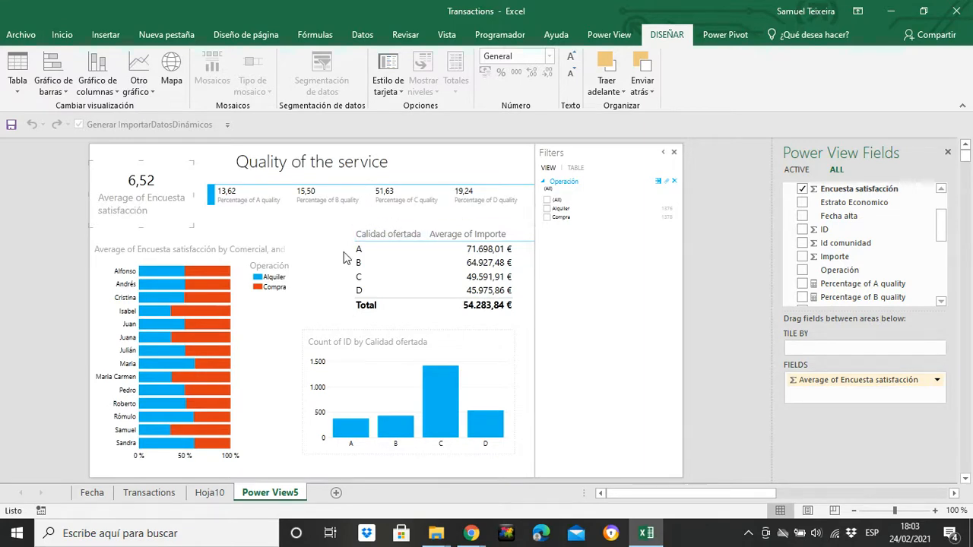
pyautogui.click(546, 218)
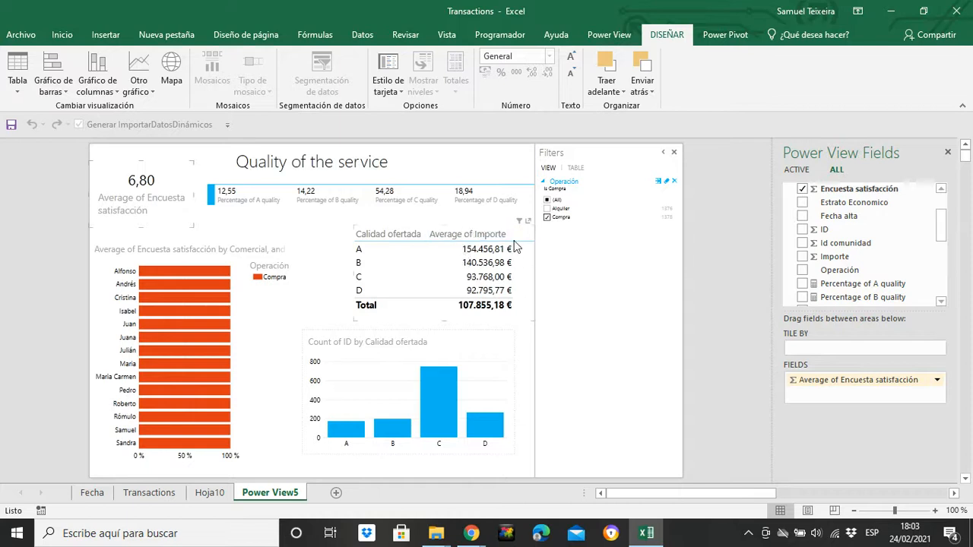
pyautogui.click(547, 218)
pyautogui.click(546, 208)
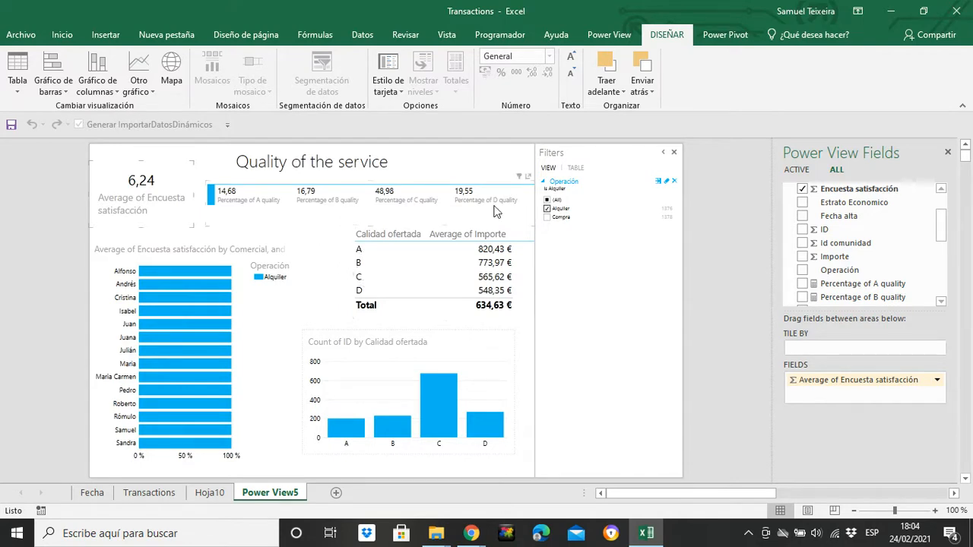
pyautogui.click(547, 209)
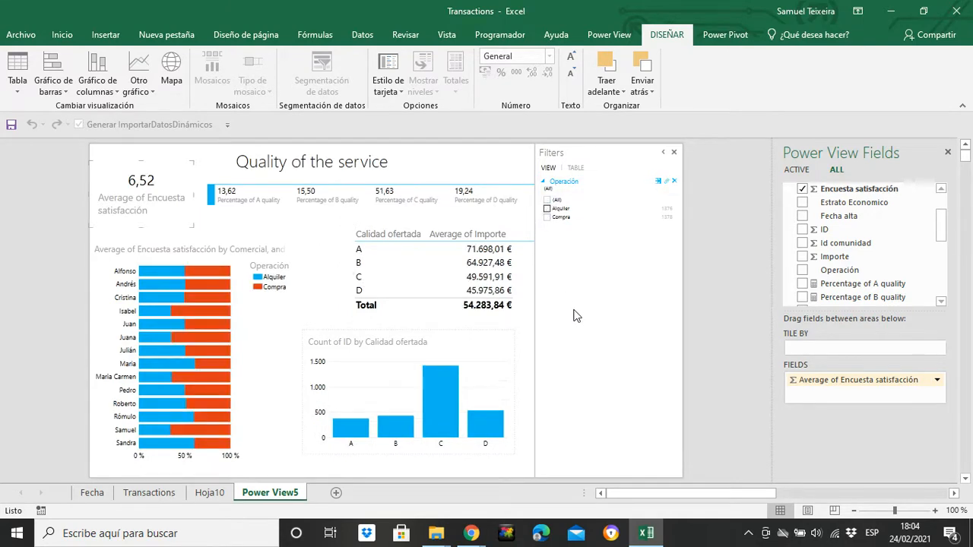
pyautogui.scroll(-1, 945, 237)
pyautogui.moveTo(839, 257); pyautogui.dragTo(561, 259)
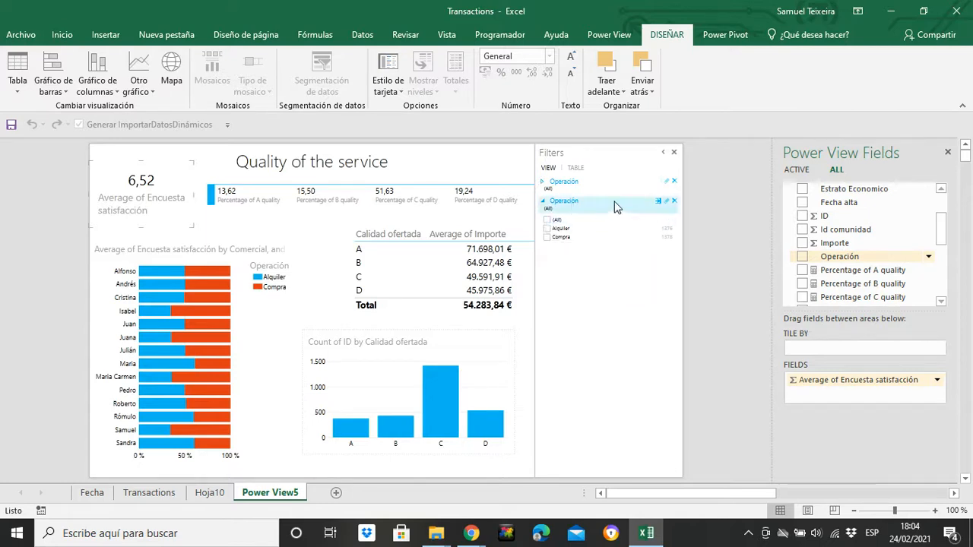
pyautogui.click(673, 201)
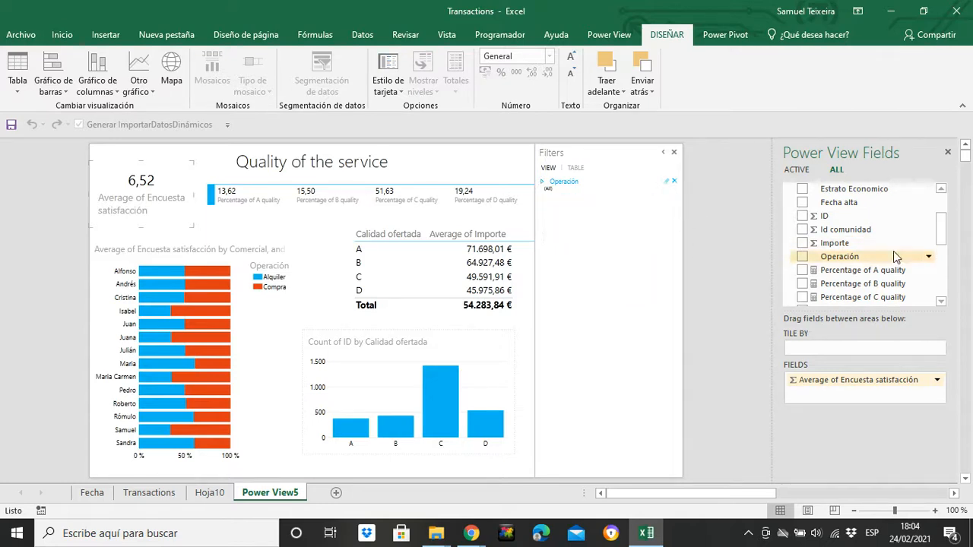
# Step: Add Provincia from Transacciones1 as a view filter
pyautogui.moveTo(942, 228)
pyautogui.mouseDown()
pyautogui.moveTo(943, 275)
pyautogui.moveTo(942, 246)
pyautogui.mouseUp()
pyautogui.moveTo(836, 245); pyautogui.dragTo(591, 245)
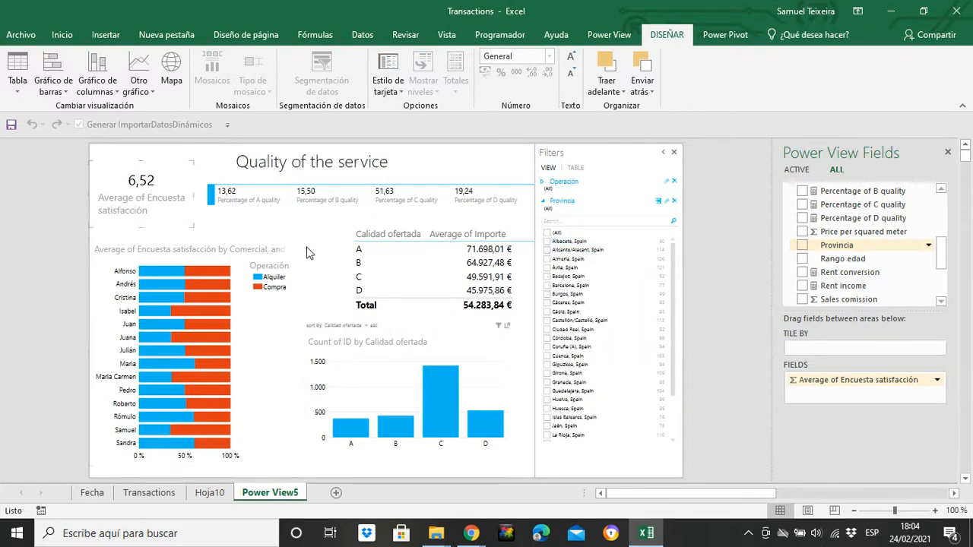
# Step: Compare the report for Madrid and Granada using the Provincia filter, then clear the selection and collapse the filter
pyautogui.moveTo(672, 290); pyautogui.dragTo(675, 342)
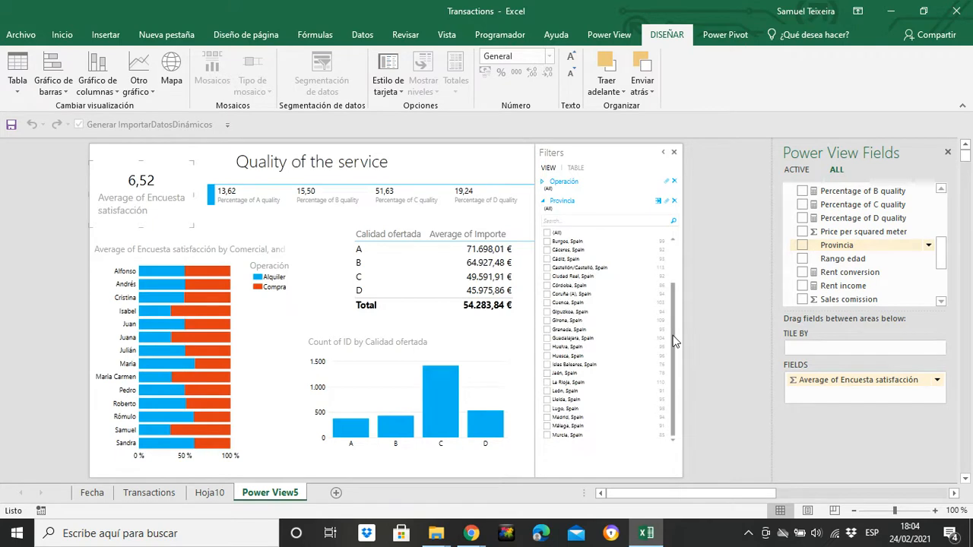
pyautogui.click(547, 417)
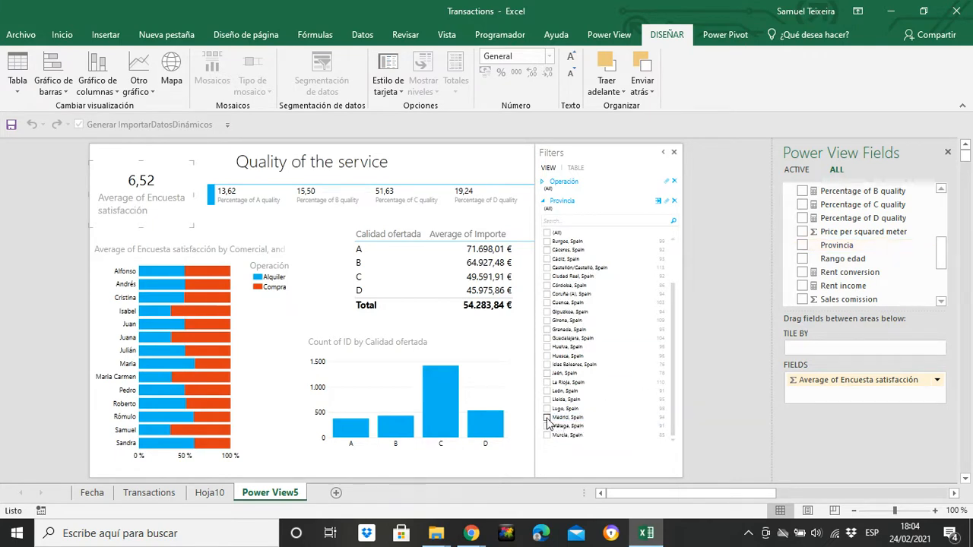
pyautogui.moveTo(360, 396)
pyautogui.moveTo(416, 399)
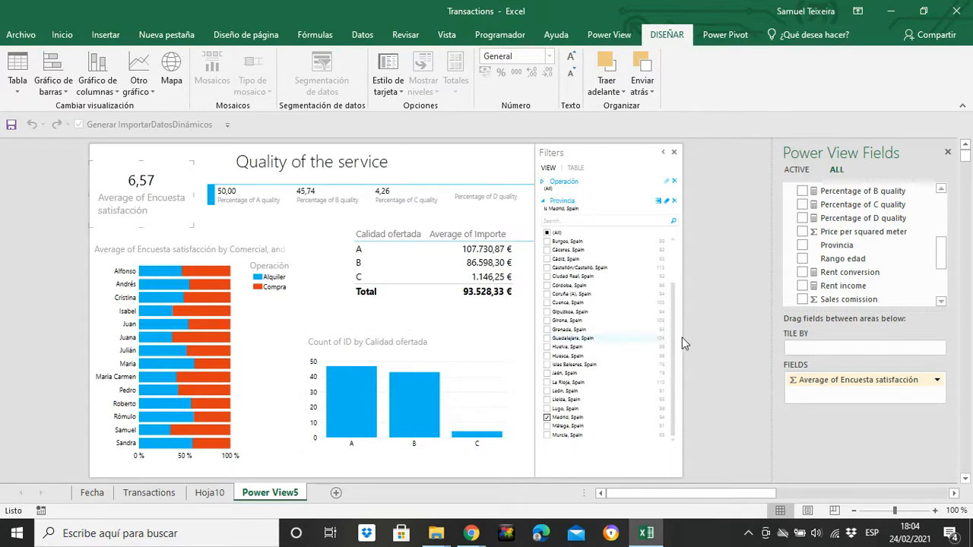
pyautogui.click(548, 329)
pyautogui.click(548, 417)
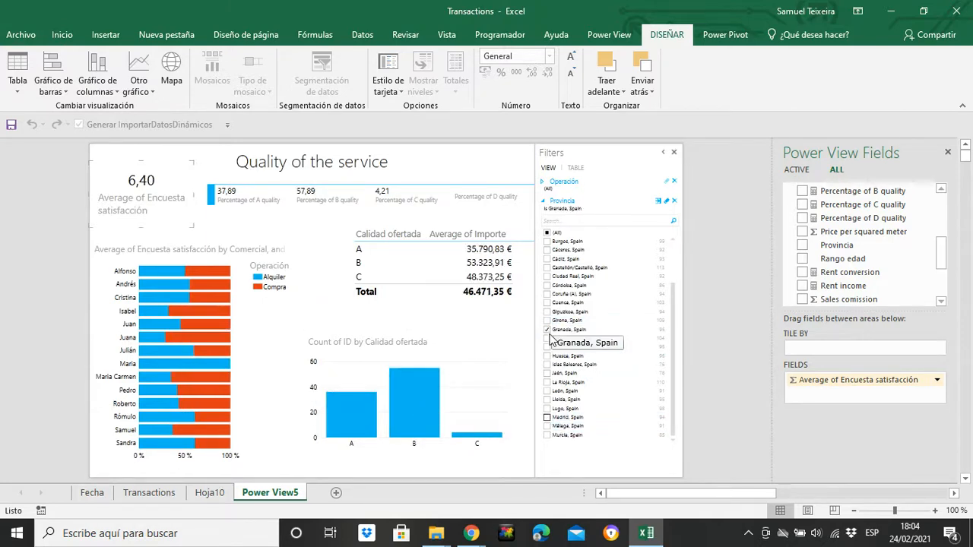
pyautogui.click(547, 329)
pyautogui.click(547, 417)
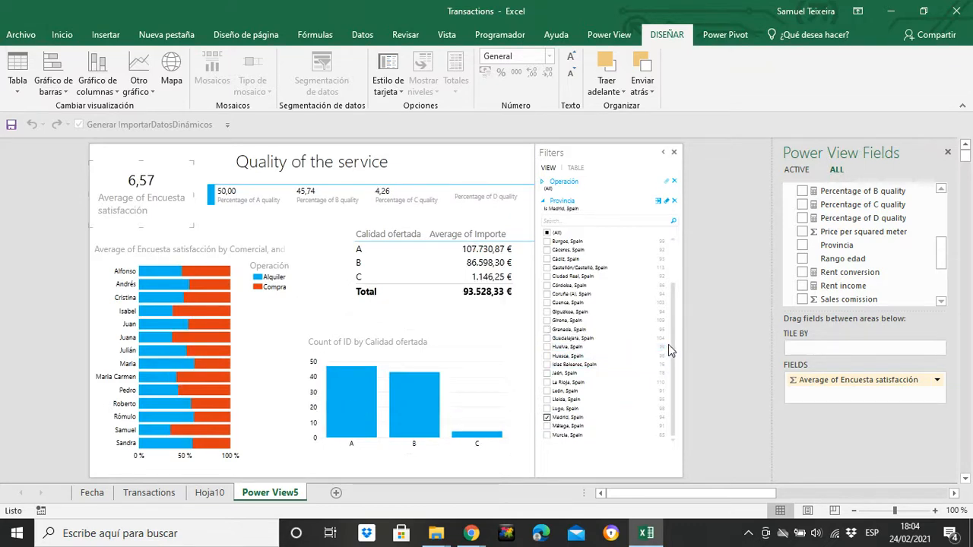
pyautogui.moveTo(332, 412)
pyautogui.click(547, 417)
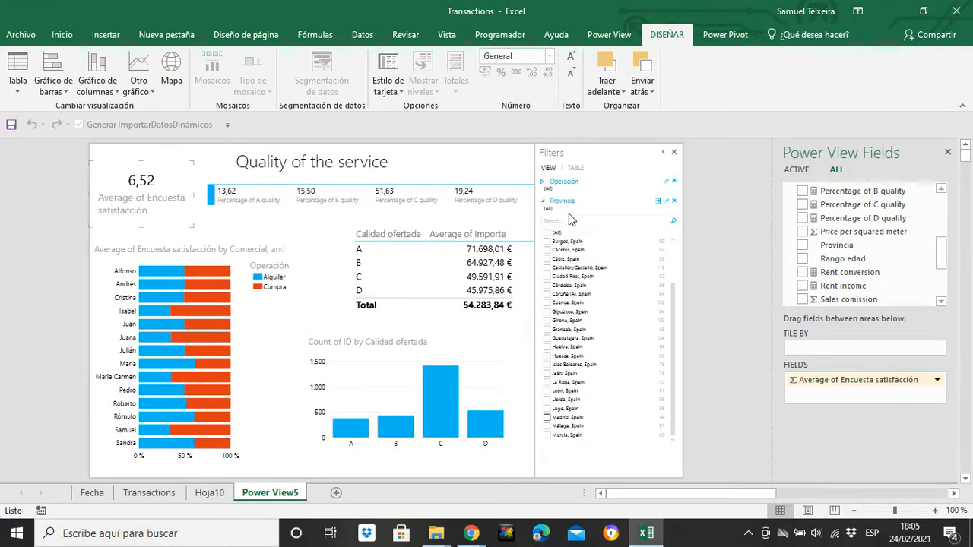
pyautogui.click(544, 203)
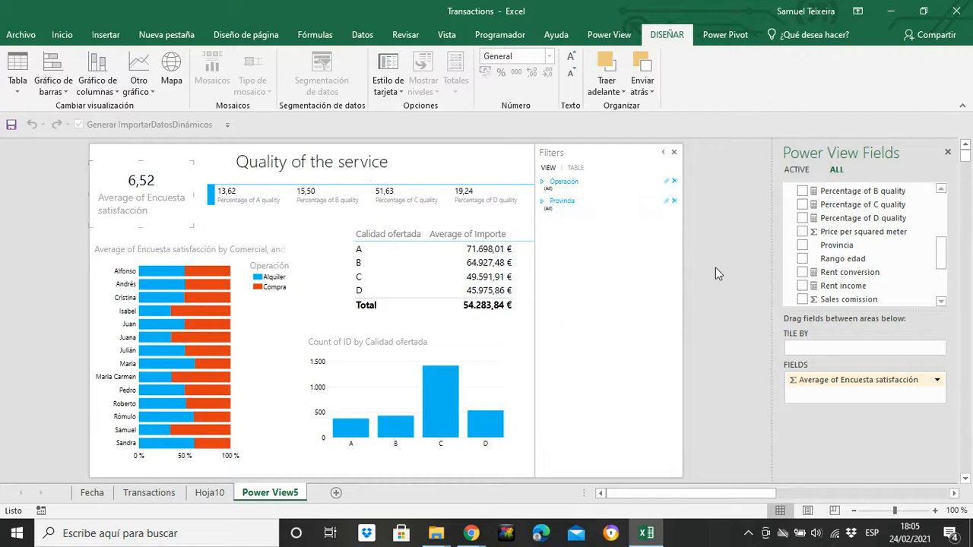
# Step: Add Quarter and Year from the Fecha table as view filters, showing Year as a list of values
pyautogui.moveTo(943, 260); pyautogui.dragTo(945, 196)
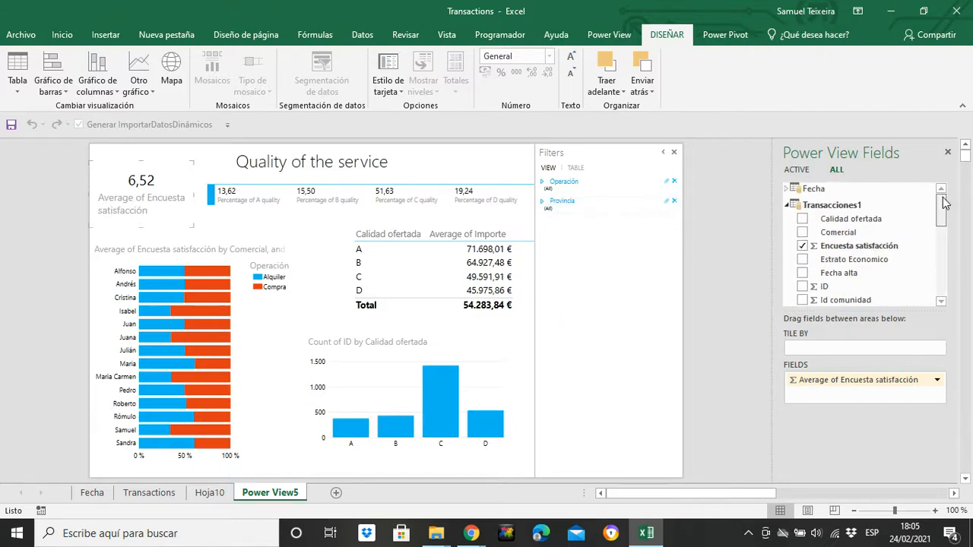
pyautogui.click(786, 188)
pyautogui.moveTo(830, 275); pyautogui.dragTo(600, 307)
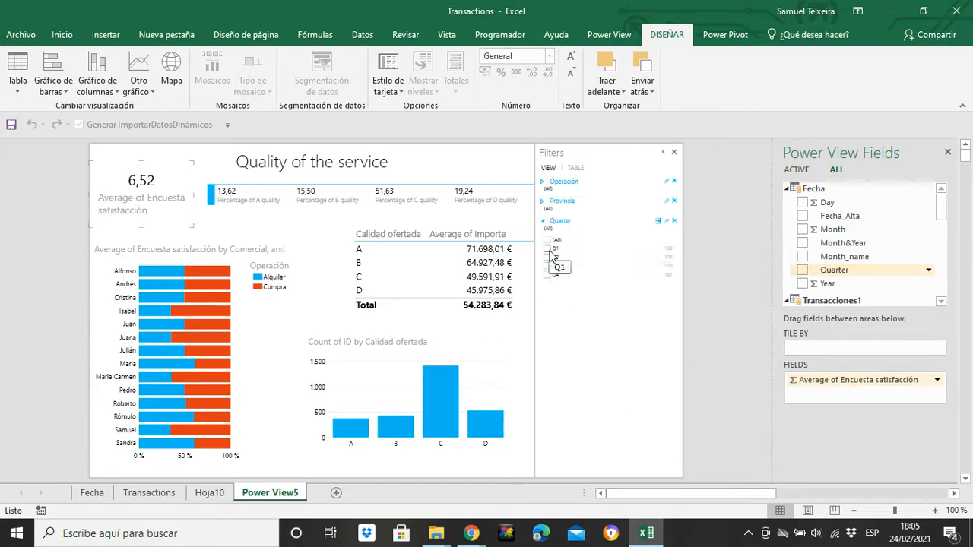
pyautogui.moveTo(836, 284); pyautogui.dragTo(570, 316)
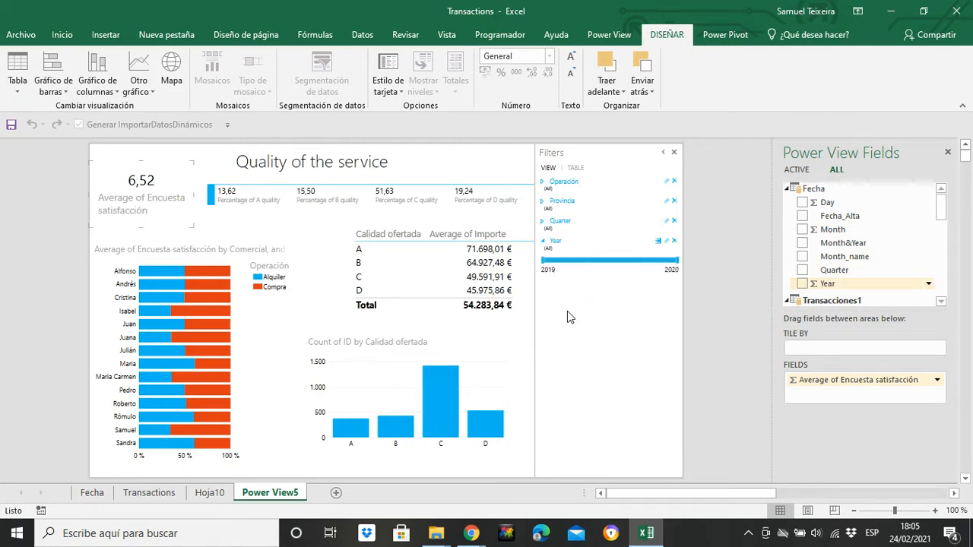
pyautogui.click(658, 240)
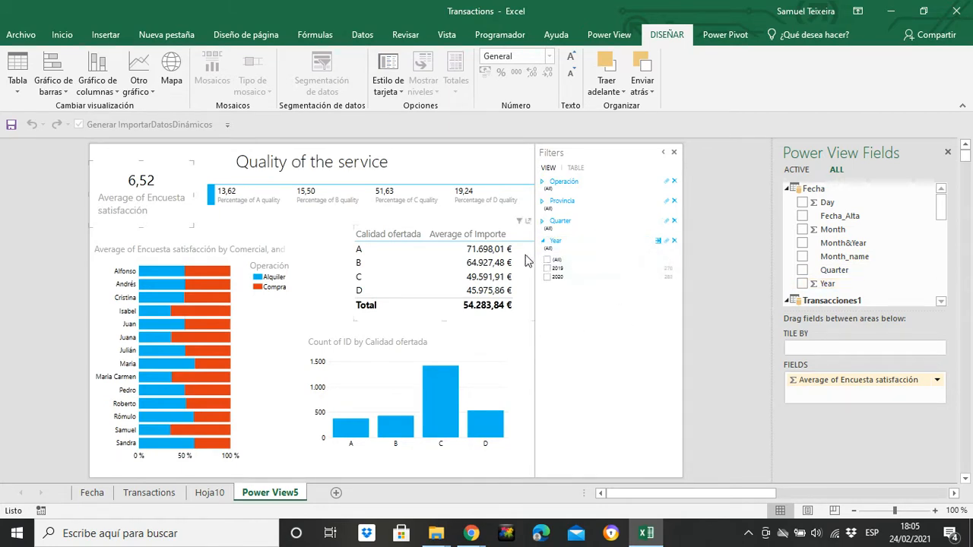
# Step: Filter the view to year 2020 and quarter Q1, and collapse both filters
pyautogui.click(546, 278)
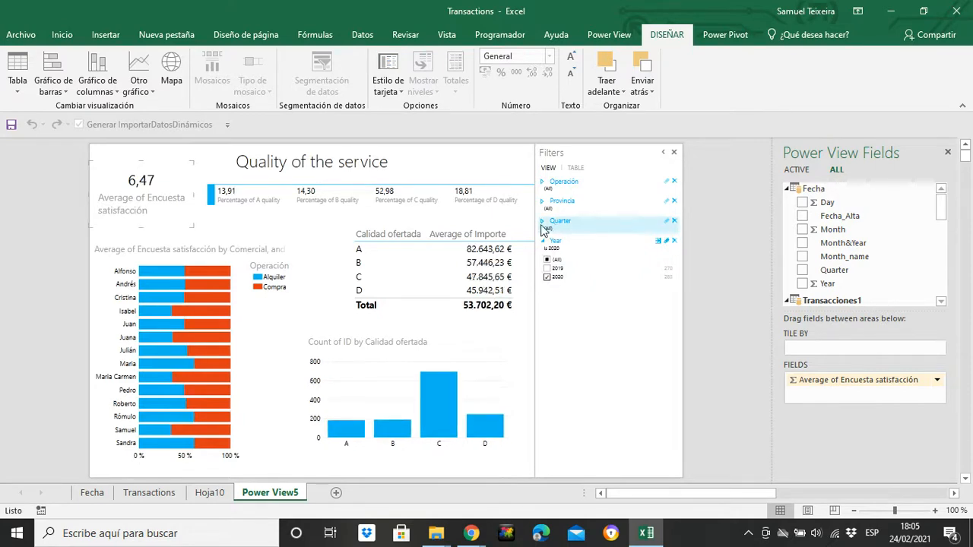
pyautogui.click(542, 220)
pyautogui.click(546, 248)
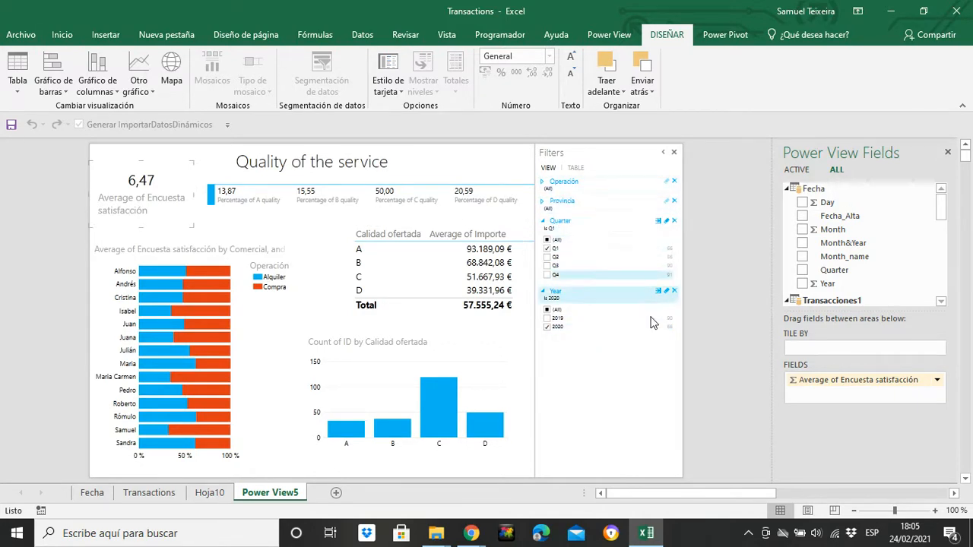
pyautogui.click(544, 293)
pyautogui.click(544, 221)
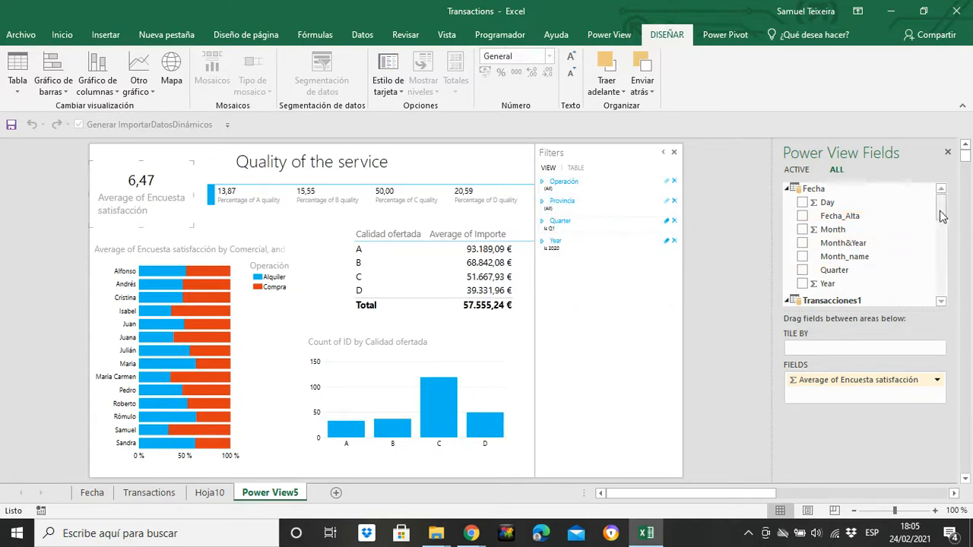
pyautogui.moveTo(941, 211); pyautogui.dragTo(941, 232)
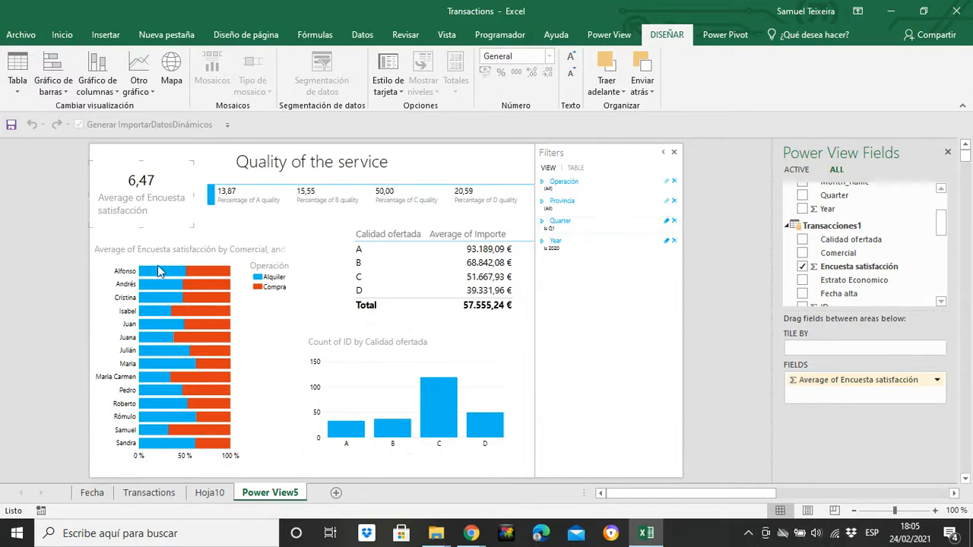
pyautogui.click(318, 309)
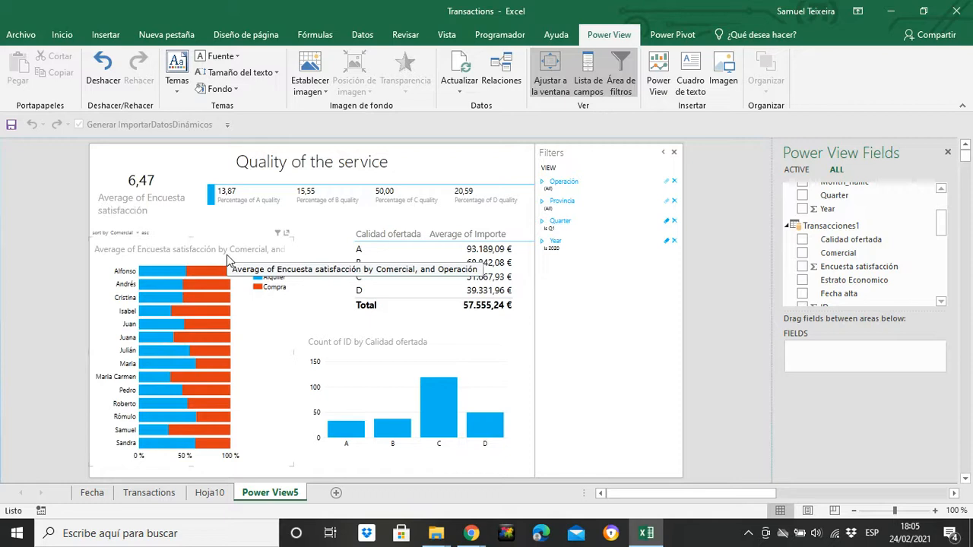
# Step: Add a new worksheet and insert a blank Power View report from it
pyautogui.click(336, 492)
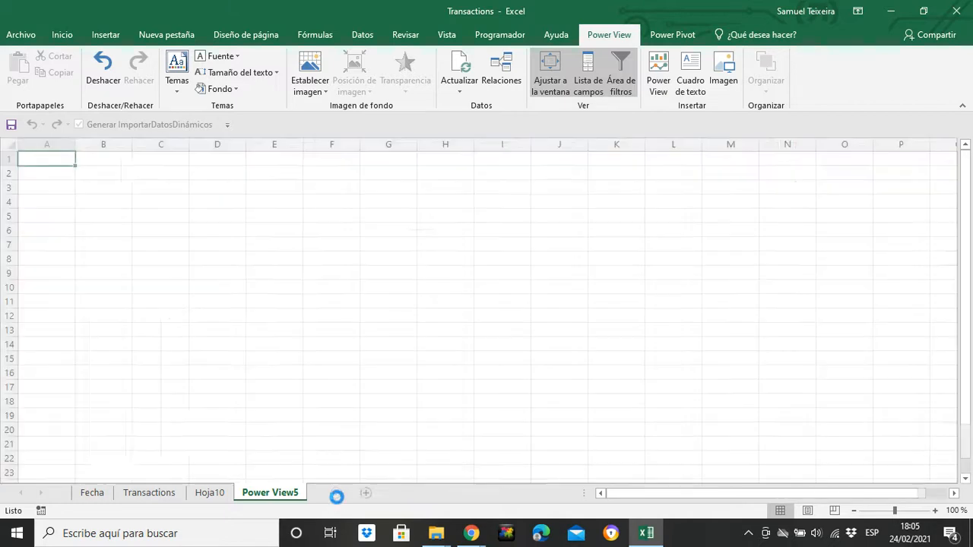
pyautogui.click(106, 35)
pyautogui.click(925, 72)
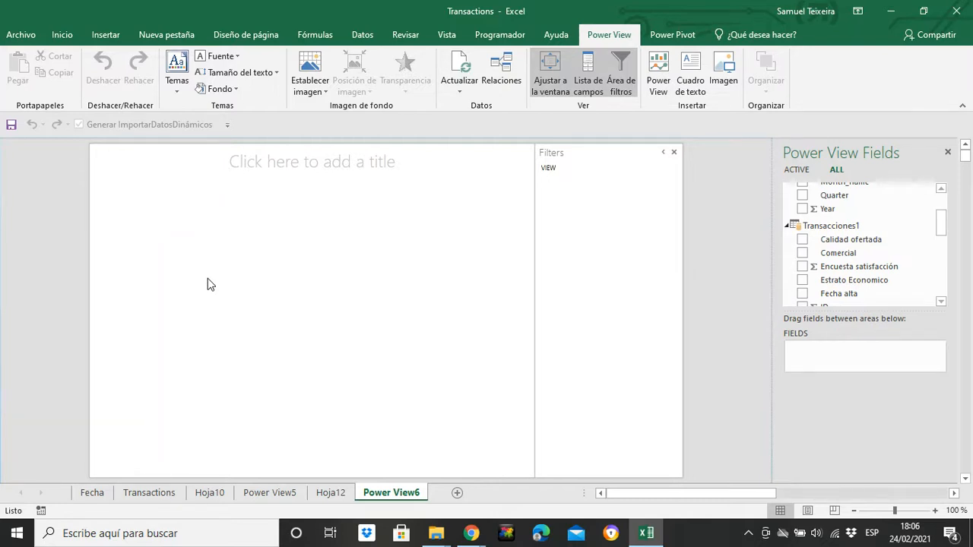
# Step: Title the blank Power View report "Bussines value"
pyautogui.click(292, 166)
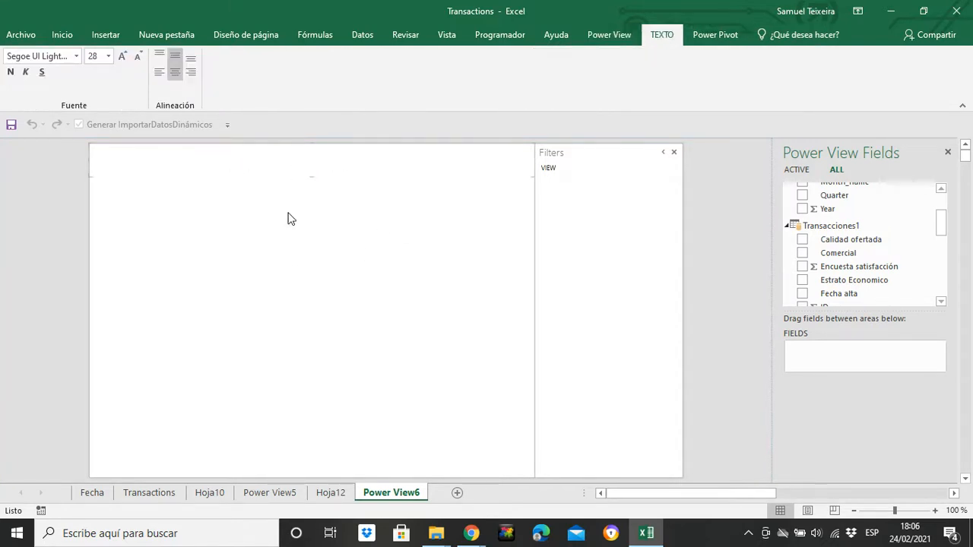
pyautogui.click(289, 217)
pyautogui.click(294, 166)
pyautogui.click(452, 268)
pyautogui.click(282, 154)
pyautogui.write('Bussines value')
pyautogui.click(376, 263)
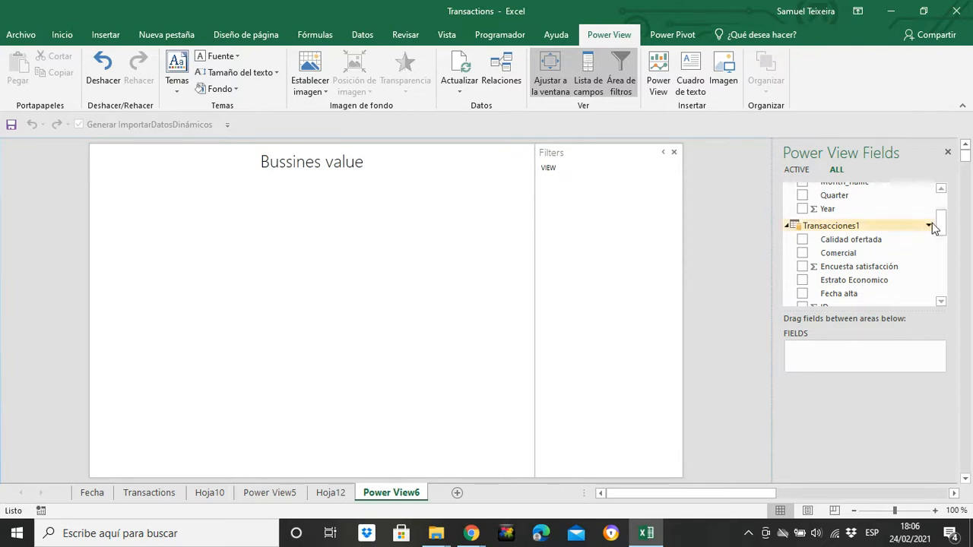
# Step: Build a table with Year and Quarter from Fecha and Rent income, Sales Income and Total Income from Transacciones1
pyautogui.moveTo(939, 225); pyautogui.dragTo(940, 190)
pyautogui.click(802, 284)
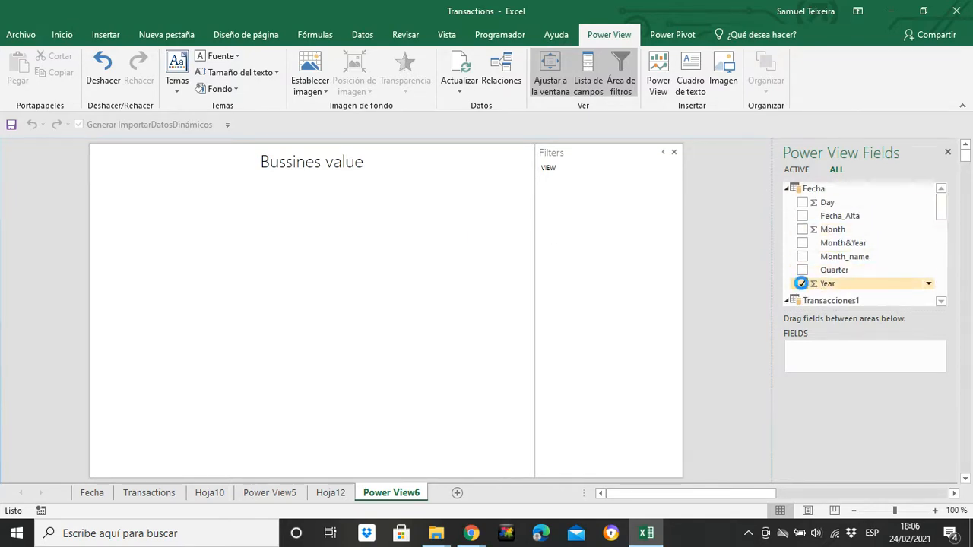
pyautogui.click(803, 271)
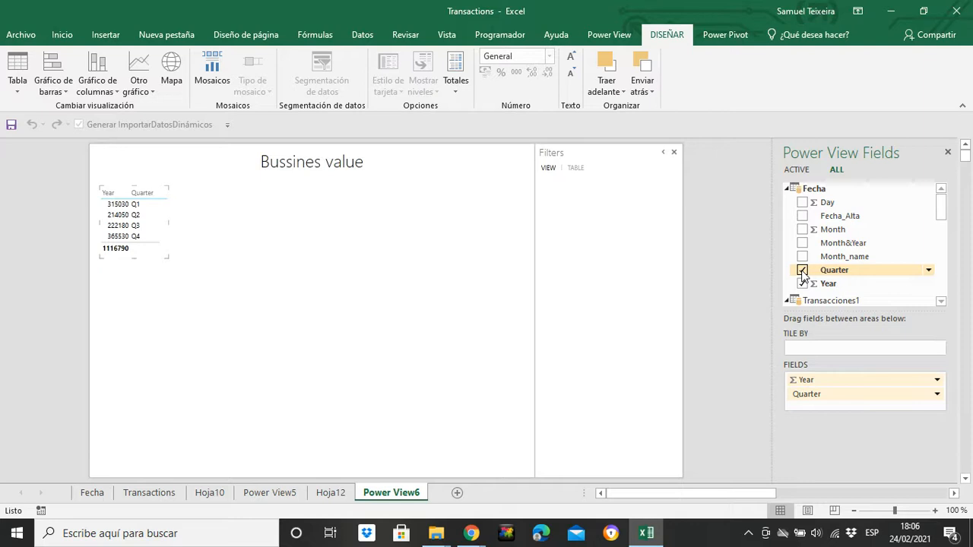
pyautogui.moveTo(941, 198); pyautogui.dragTo(943, 276)
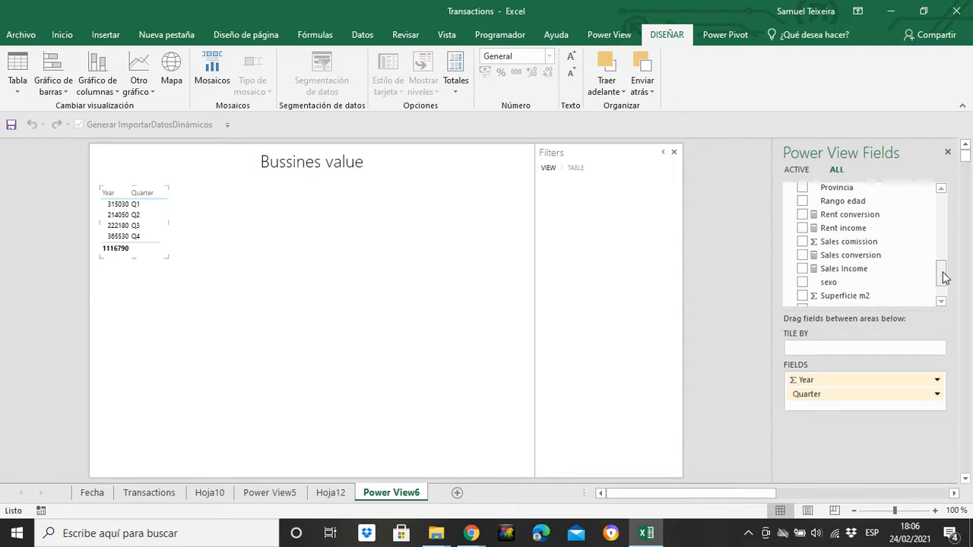
pyautogui.click(802, 228)
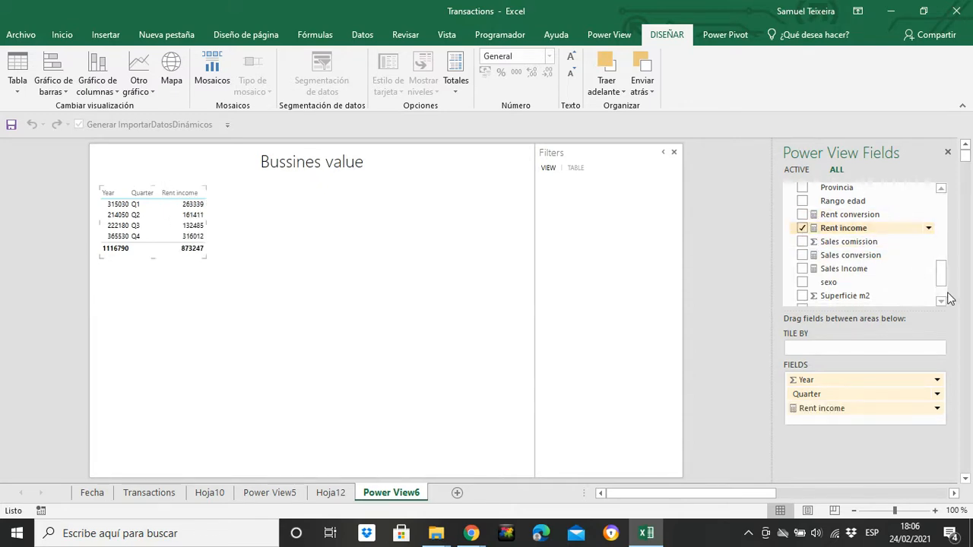
pyautogui.click(802, 268)
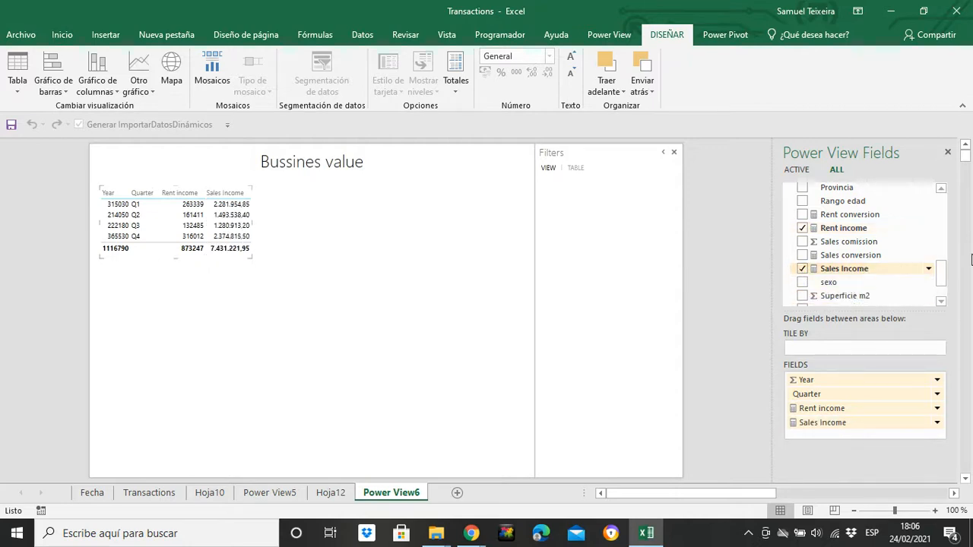
pyautogui.moveTo(946, 277); pyautogui.dragTo(943, 284)
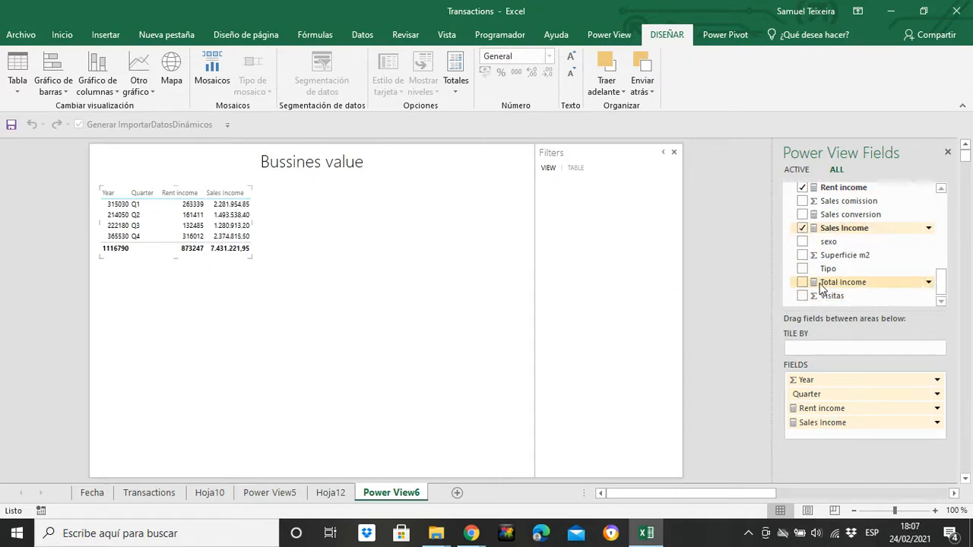
pyautogui.click(803, 282)
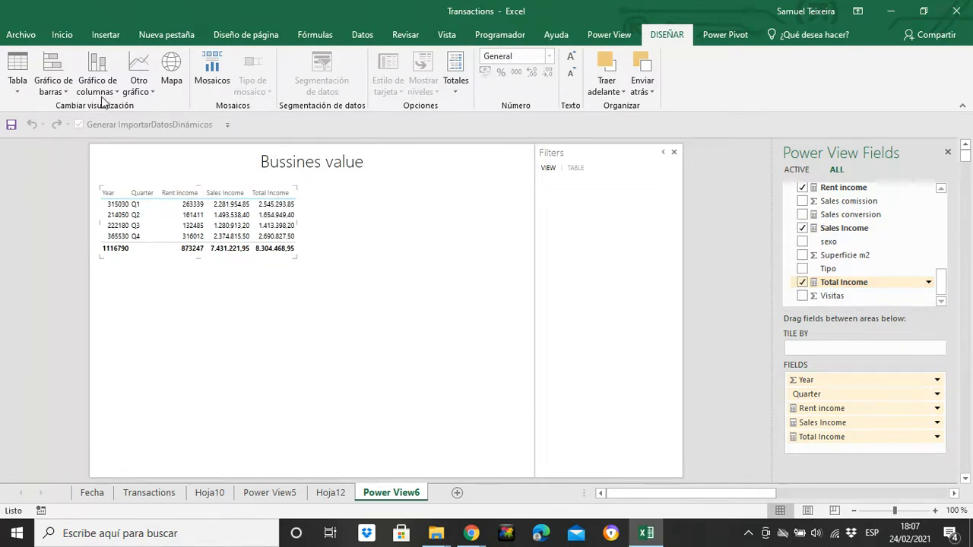
# Step: Convert the table to a matrix and apply the Accounting format to Total Income, Sales Income and Rent income
pyautogui.click(17, 92)
pyautogui.click(35, 121)
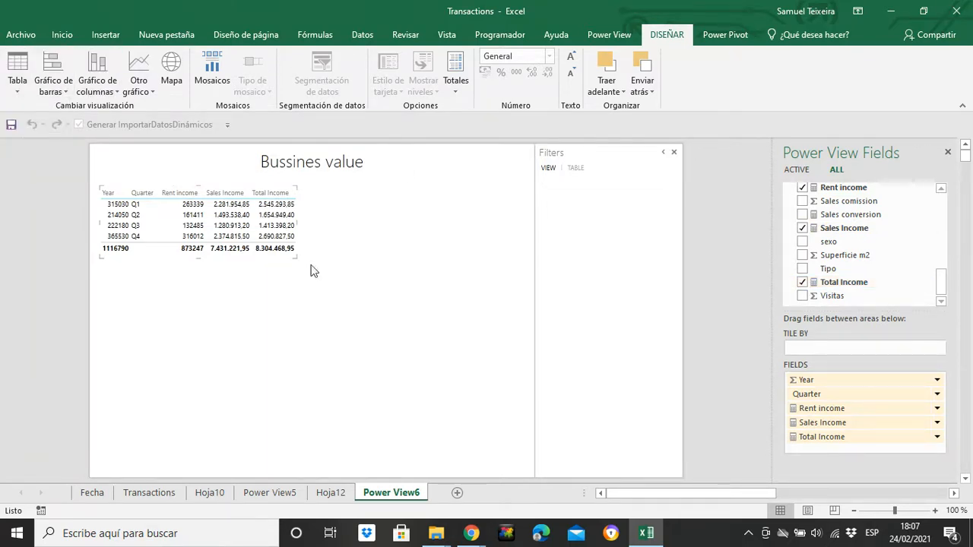
pyautogui.click(837, 364)
pyautogui.click(494, 72)
pyautogui.click(849, 343)
pyautogui.click(487, 73)
pyautogui.click(820, 333)
pyautogui.click(487, 65)
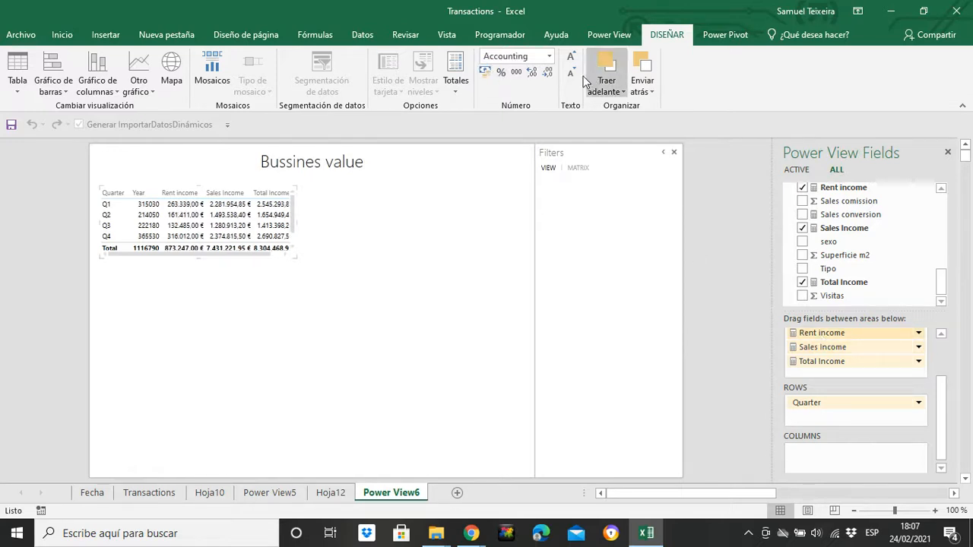
# Step: Set the Rent income values in the matrix to one decimal place
pyautogui.click(532, 72)
pyautogui.click(531, 73)
pyautogui.click(545, 74)
pyautogui.click(545, 74)
pyautogui.click(545, 74)
pyautogui.click(544, 74)
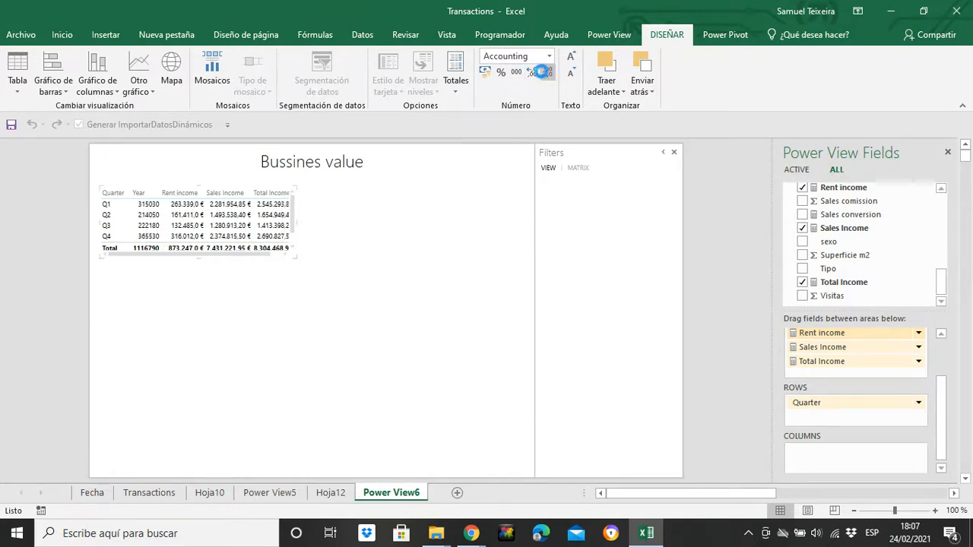
pyautogui.click(532, 73)
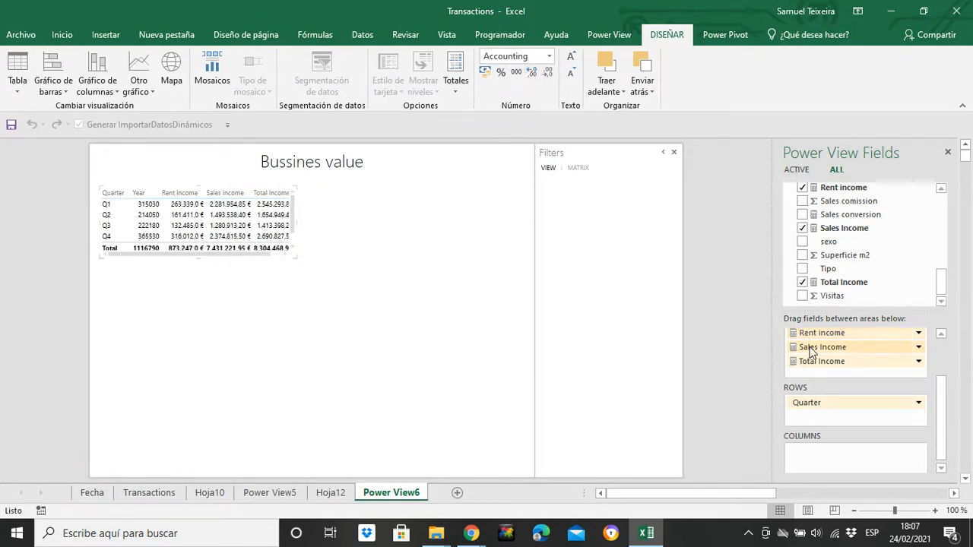
# Step: Set the Sales Income and Total Income values in the matrix to one decimal place
pyautogui.click(545, 74)
pyautogui.click(546, 74)
pyautogui.click(533, 72)
pyautogui.click(545, 74)
pyautogui.click(548, 72)
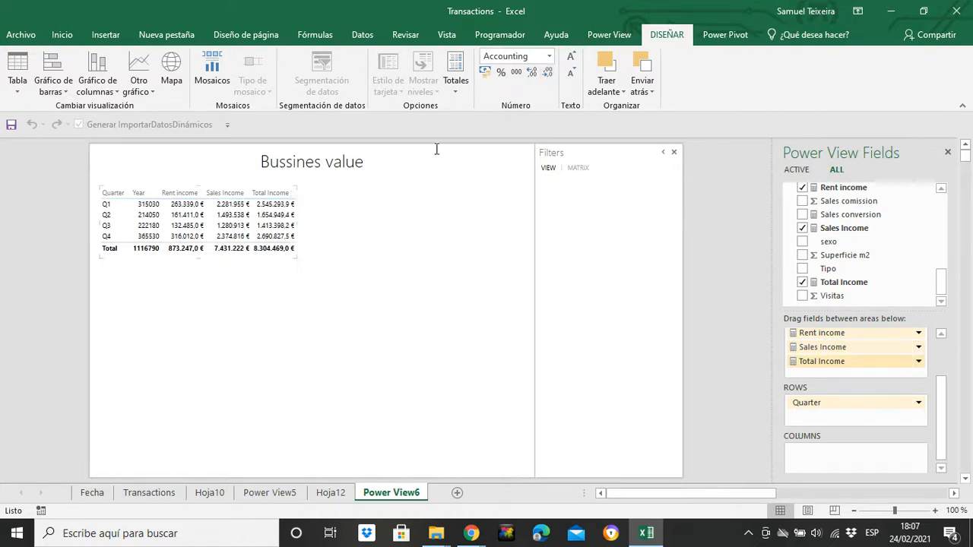
pyautogui.click(812, 346)
pyautogui.click(530, 72)
# Step: Enlarge the matrix and its text size, and move it up closer beneath the report title
pyautogui.click(330, 243)
pyautogui.click(291, 250)
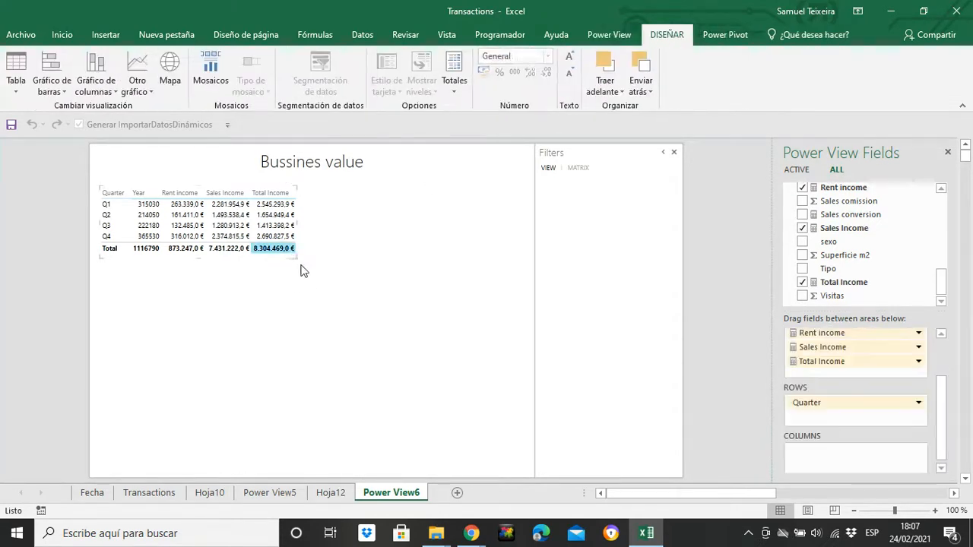
pyautogui.moveTo(295, 257); pyautogui.dragTo(343, 274)
pyautogui.click(571, 57)
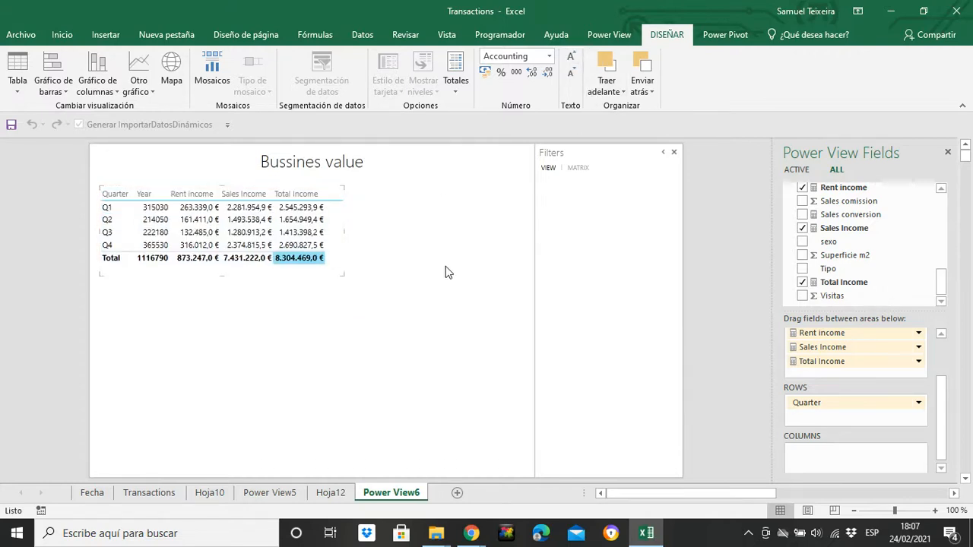
pyautogui.click(370, 359)
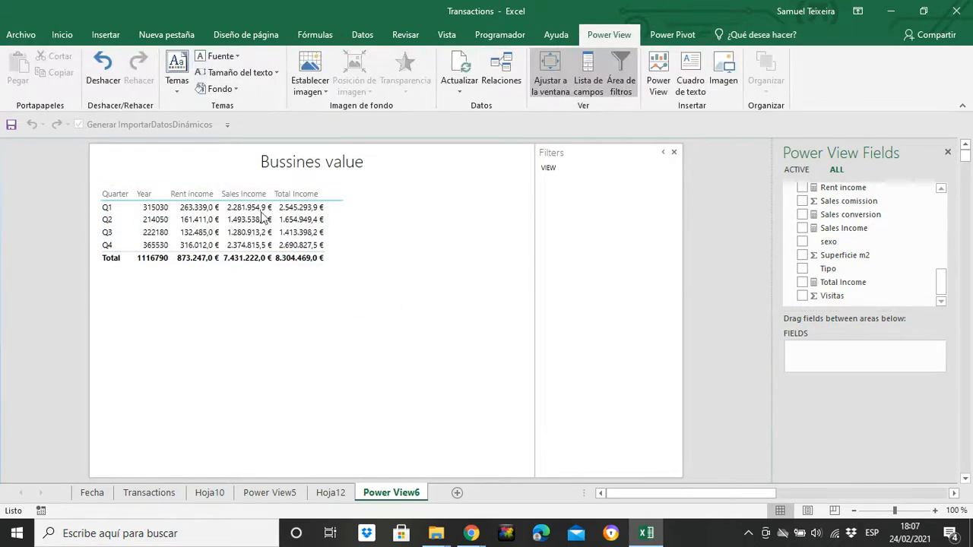
pyautogui.click(346, 227)
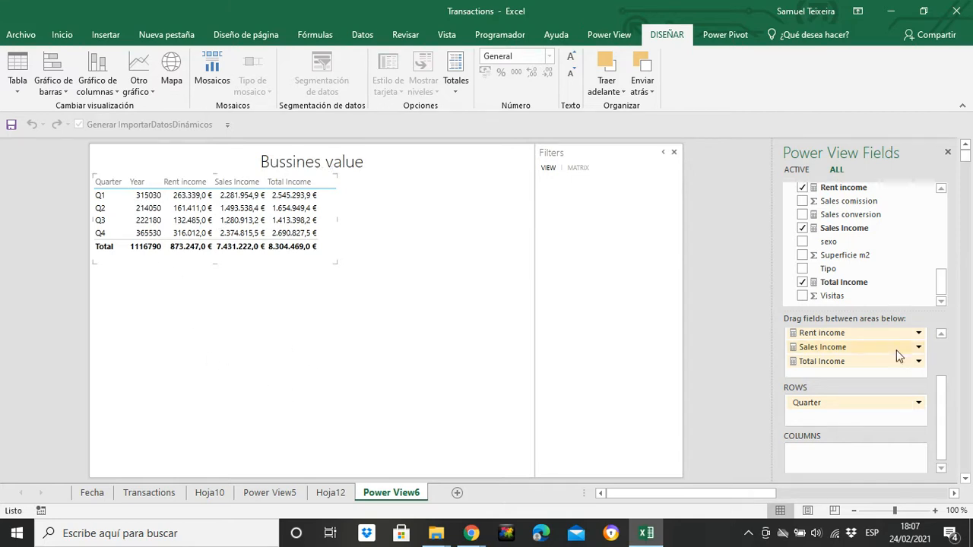
# Step: Change the Year value's aggregation in the matrix from Sum to Count (Distinct)
pyautogui.moveTo(951, 393); pyautogui.dragTo(943, 347)
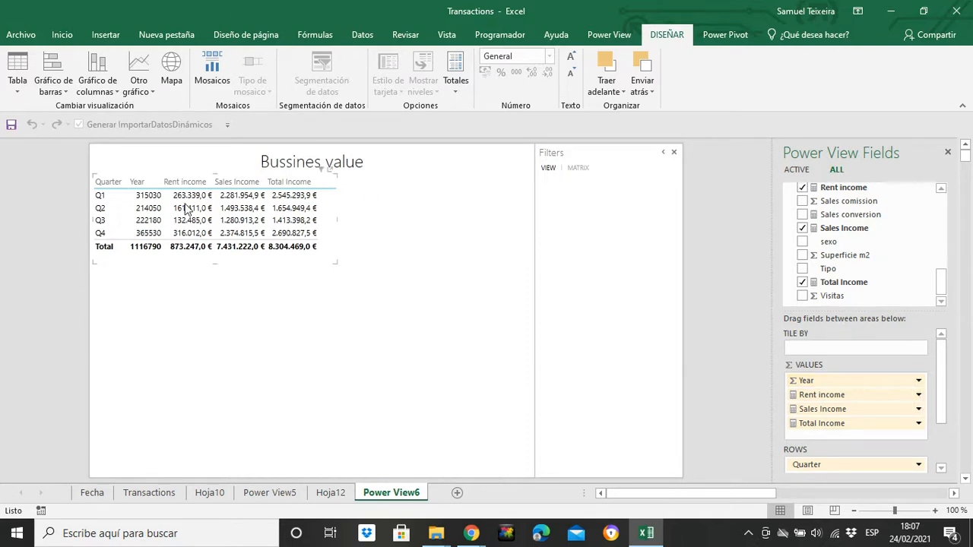
pyautogui.click(919, 381)
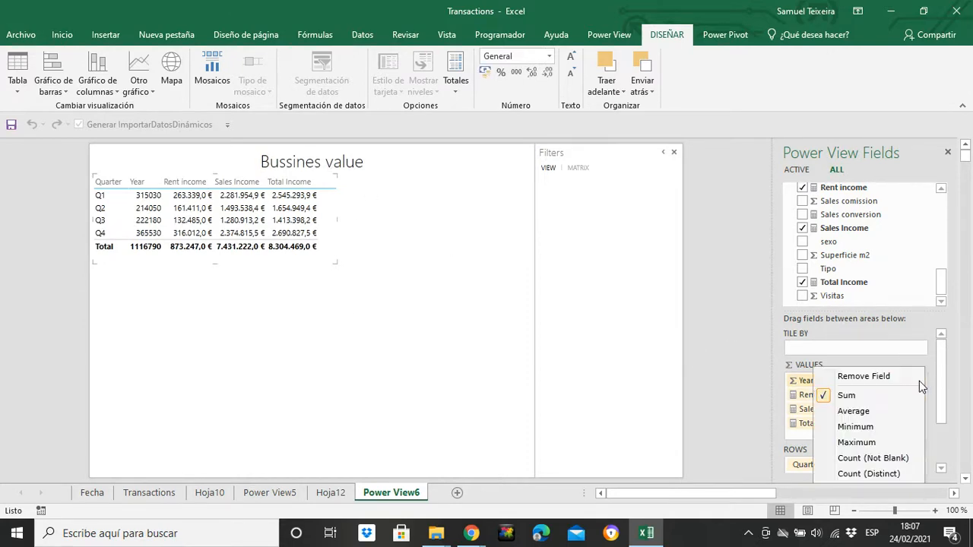
pyautogui.click(865, 474)
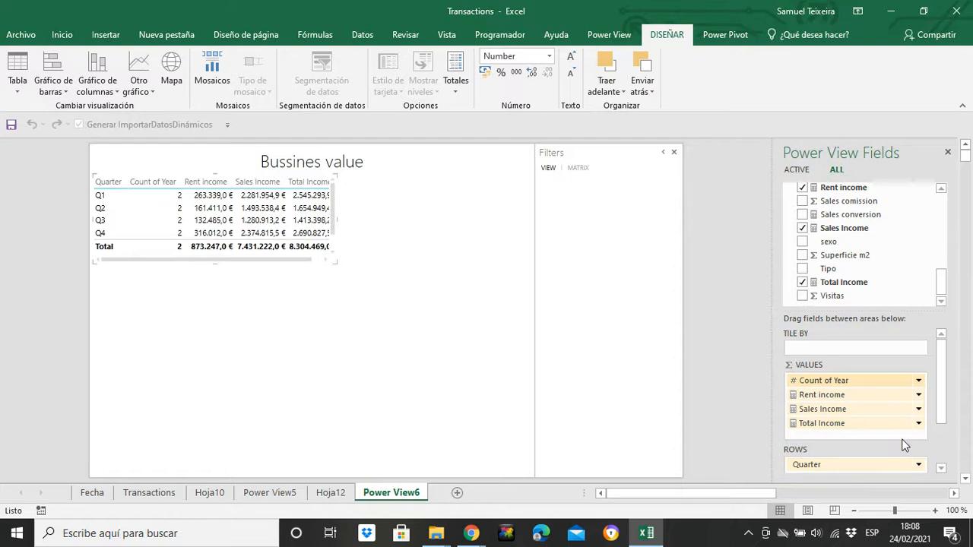
pyautogui.click(918, 380)
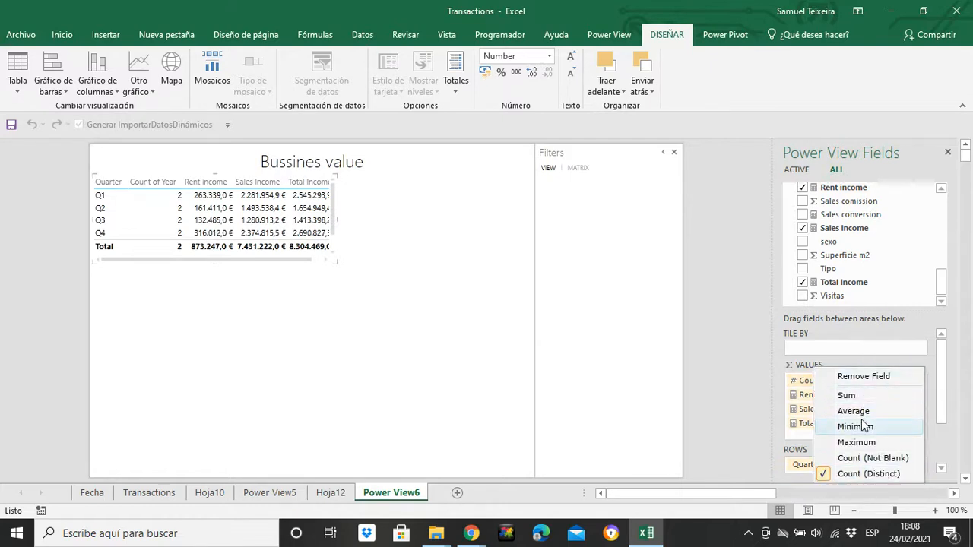
pyautogui.click(827, 485)
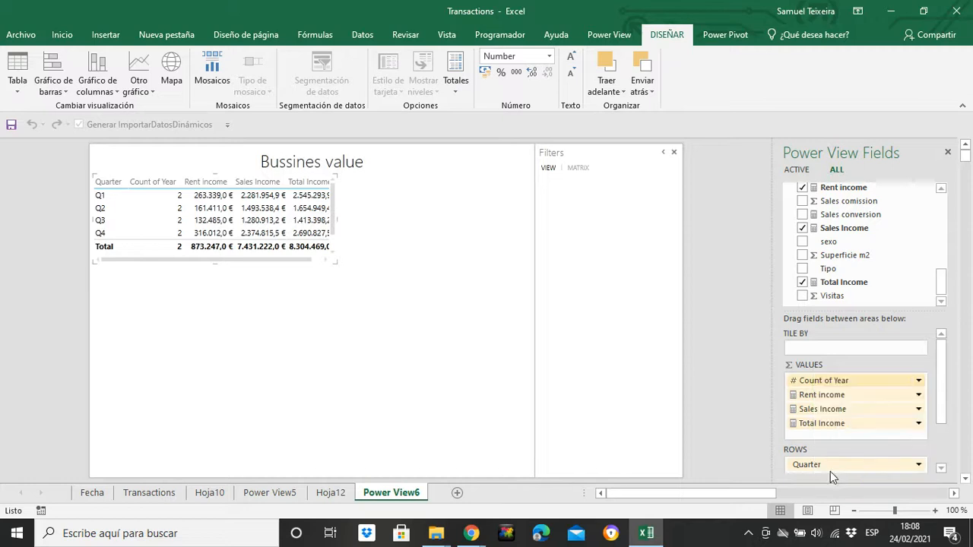
# Step: Remove the Year count from the matrix and add the Year field back as the first value
pyautogui.click(919, 380)
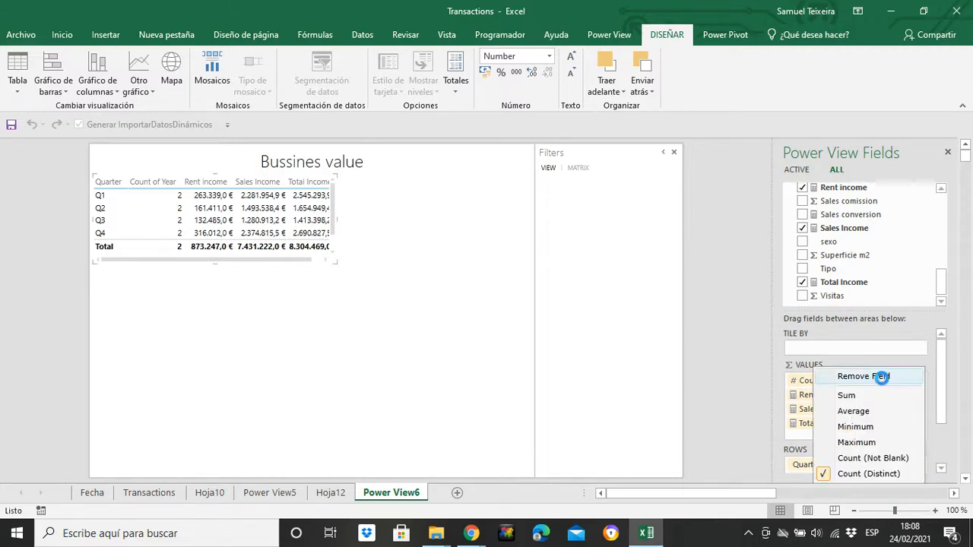
pyautogui.click(884, 378)
pyautogui.moveTo(943, 294); pyautogui.dragTo(942, 212)
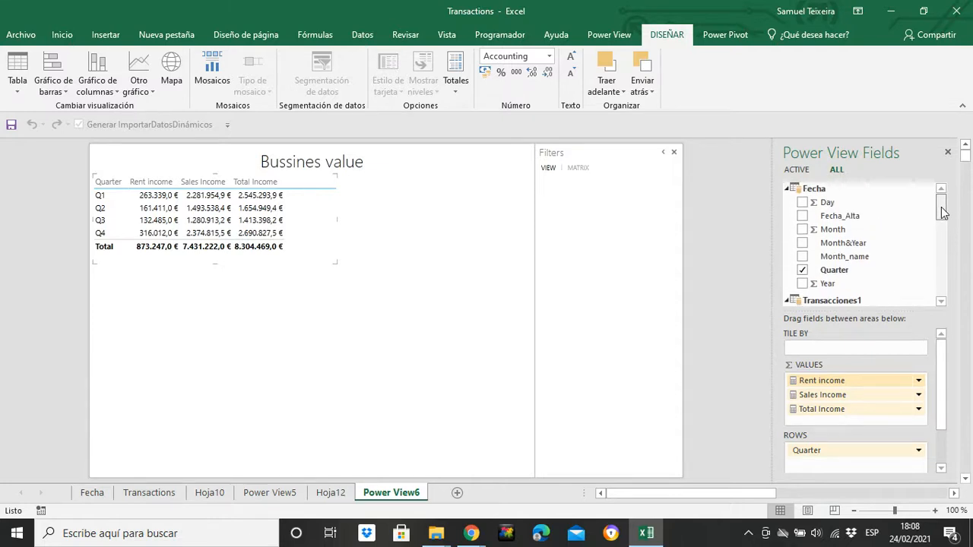
pyautogui.moveTo(844, 289); pyautogui.dragTo(822, 380)
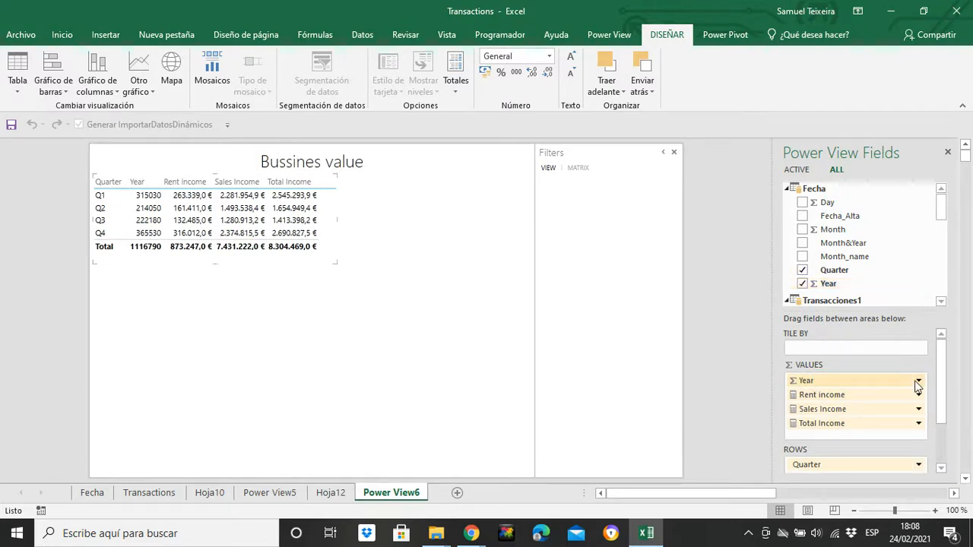
pyautogui.click(918, 381)
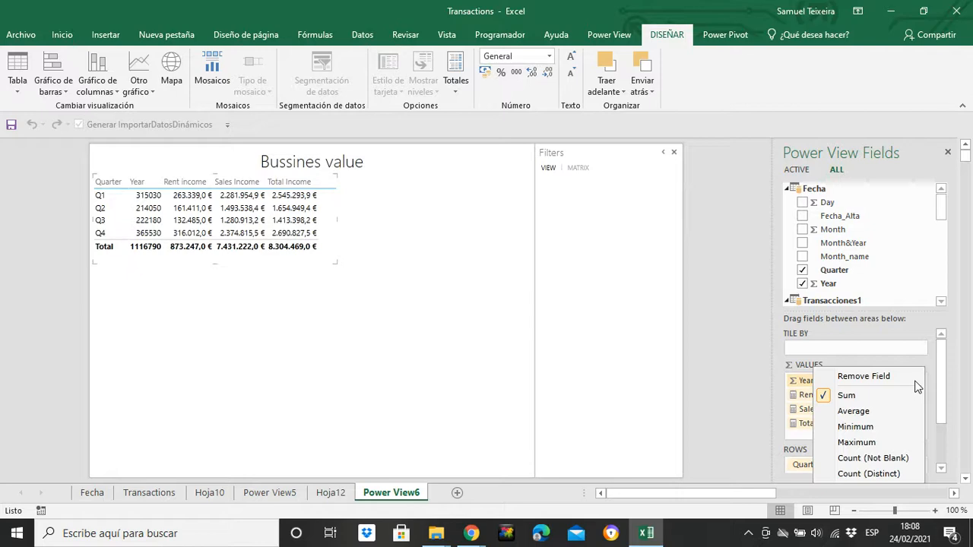
pyautogui.click(471, 531)
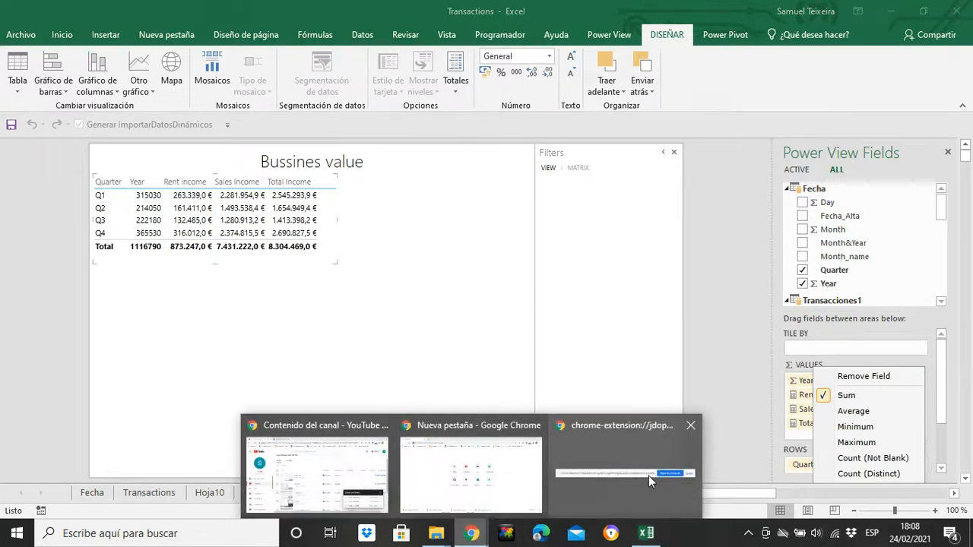